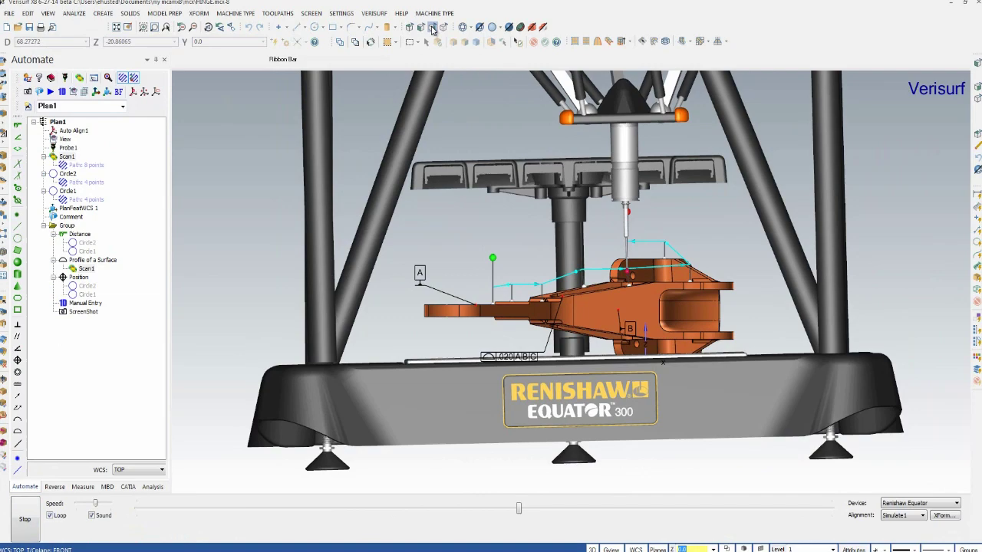
- Switch to the Right (WCS) view to watch the Equator simulation from the side
{"action": "left_click", "coordinate": [432, 28]}
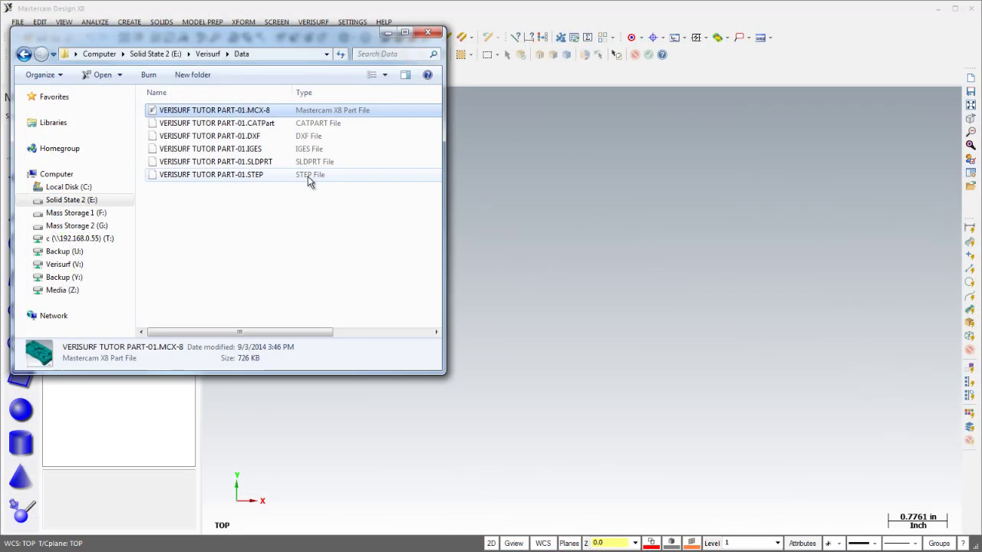
- Browse the part's STEP, SLDPRT, IGES, DXF and CATPart versions, then load VERISURF TUTOR PART-01.MCX-8 into Mastercam
{"action": "left_click", "coordinate": [309, 180]}
{"action": "left_click", "coordinate": [317, 165]}
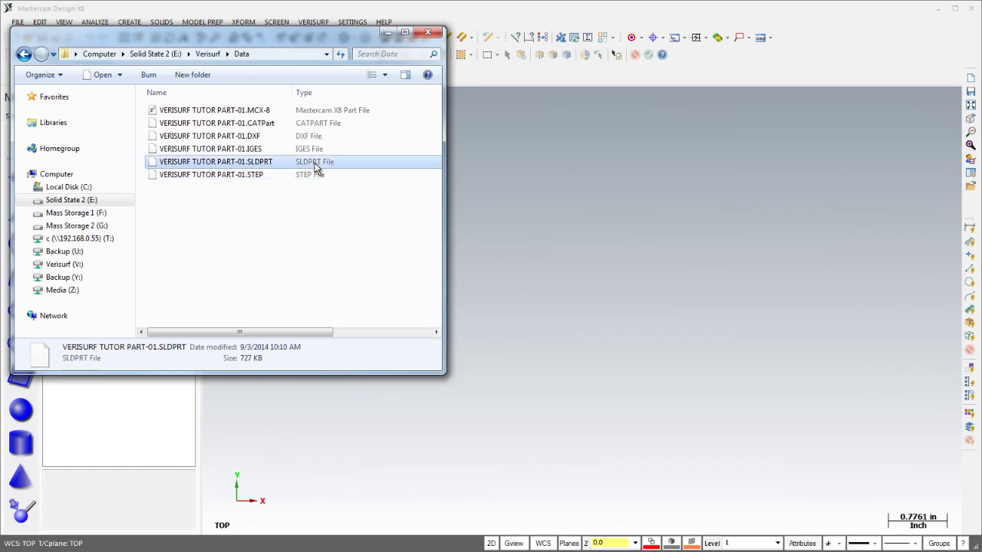
{"action": "left_click", "coordinate": [315, 150]}
{"action": "left_click", "coordinate": [315, 138]}
{"action": "left_click", "coordinate": [313, 126]}
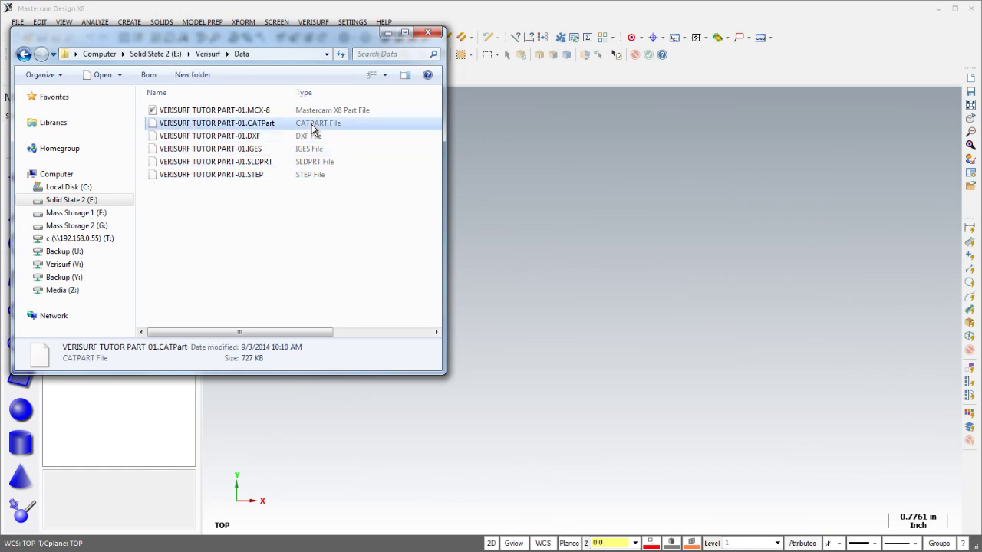
{"action": "left_click_drag", "start_coordinate": [263, 110], "coordinate": [353, 423]}
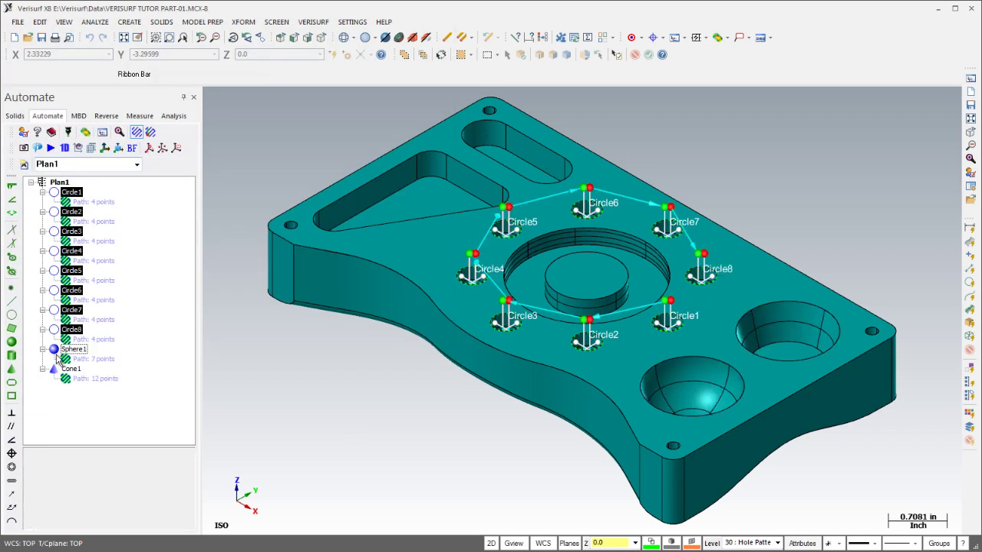
- Show every database feature on the model and open the Plan1 report
{"action": "left_click", "coordinate": [144, 117]}
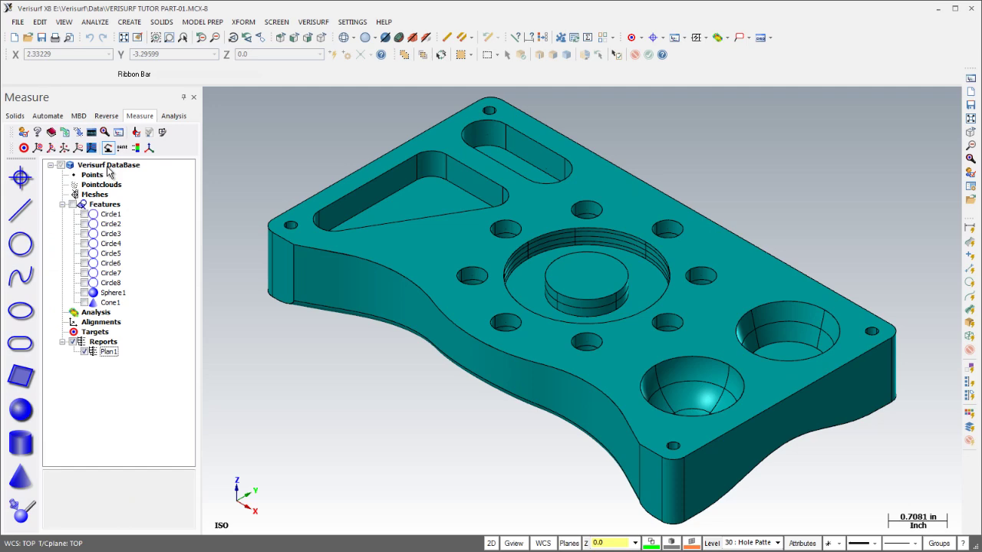
{"action": "left_click", "coordinate": [73, 204]}
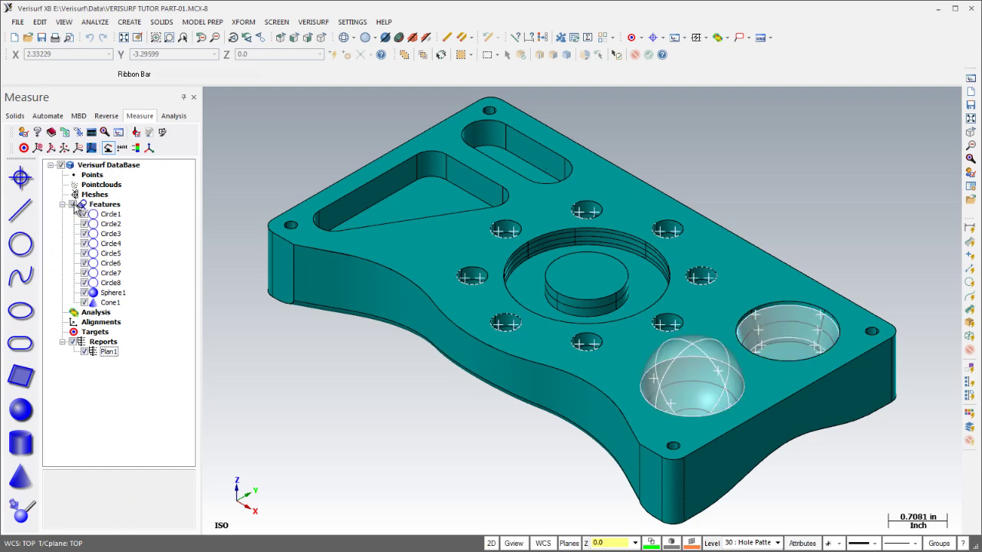
{"action": "double_click", "coordinate": [108, 352]}
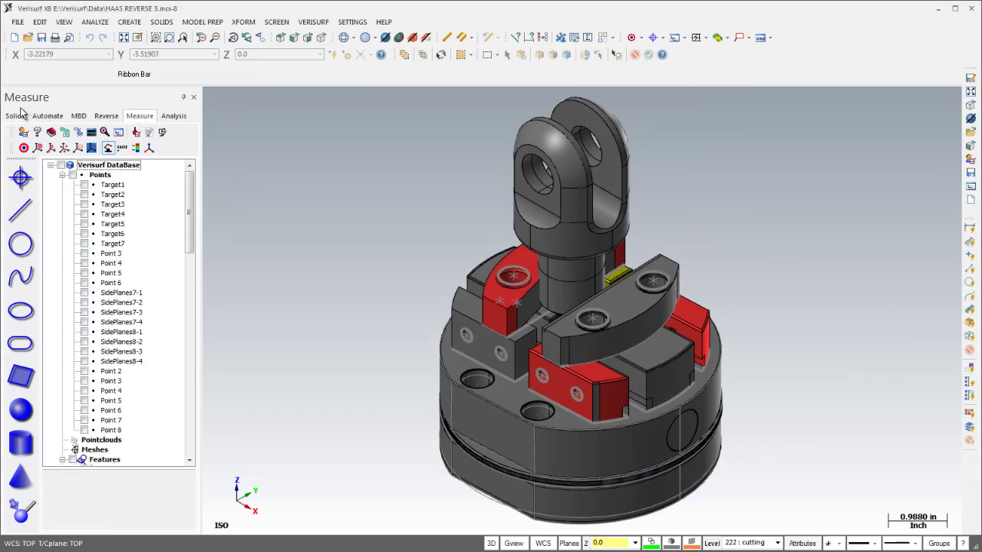
- In the solid bodies list, pick out the first, right-hand and front jaw bodies
{"action": "left_click", "coordinate": [15, 115]}
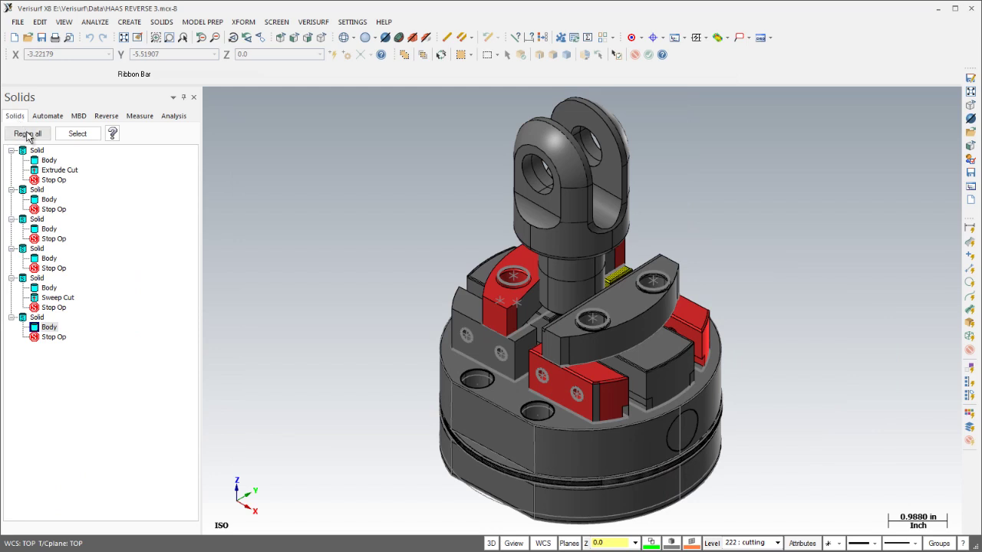
{"action": "left_click", "coordinate": [48, 161]}
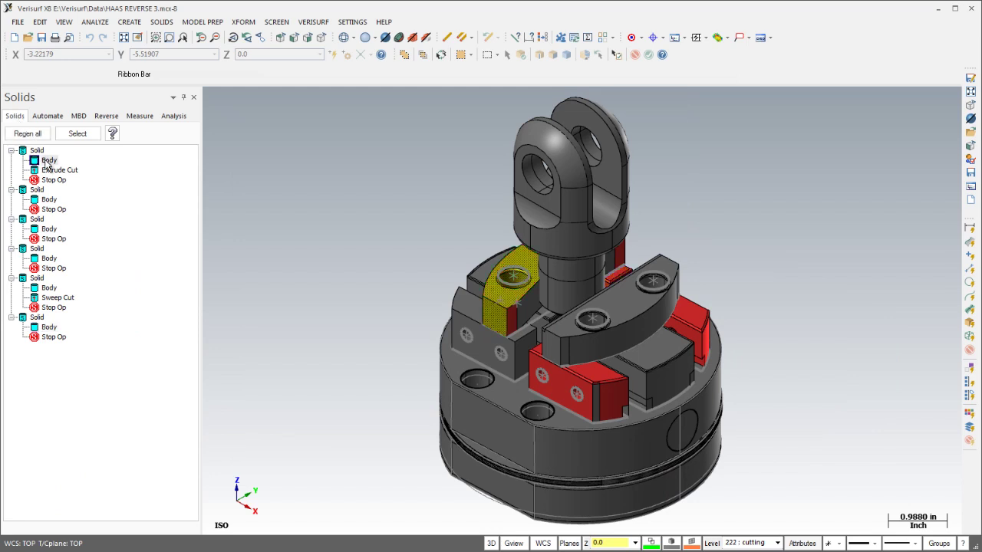
{"action": "left_click", "coordinate": [49, 258]}
{"action": "left_click", "coordinate": [49, 288]}
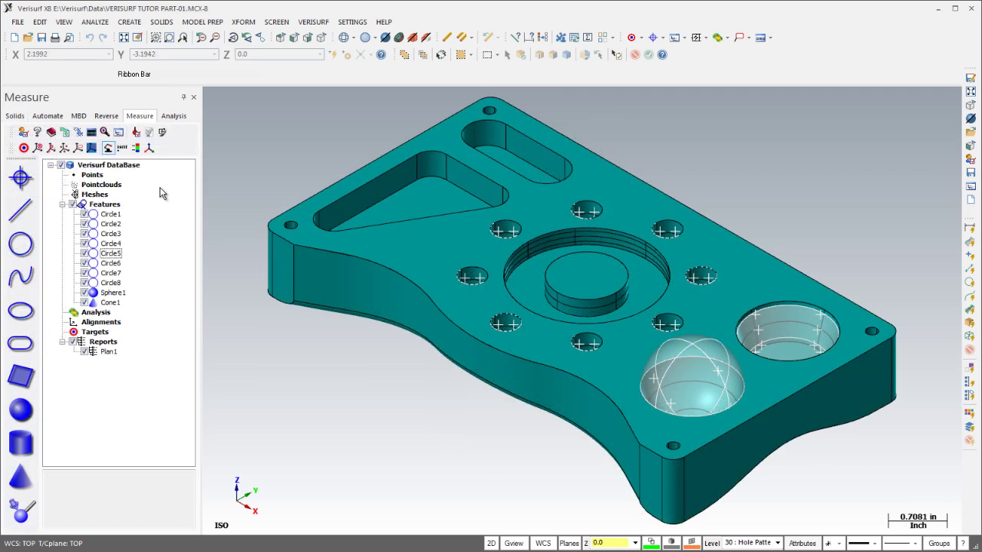
- Review the context options for the database tree, Circle5 and the Plan1 inspection plan
{"action": "right_click", "coordinate": [159, 187]}
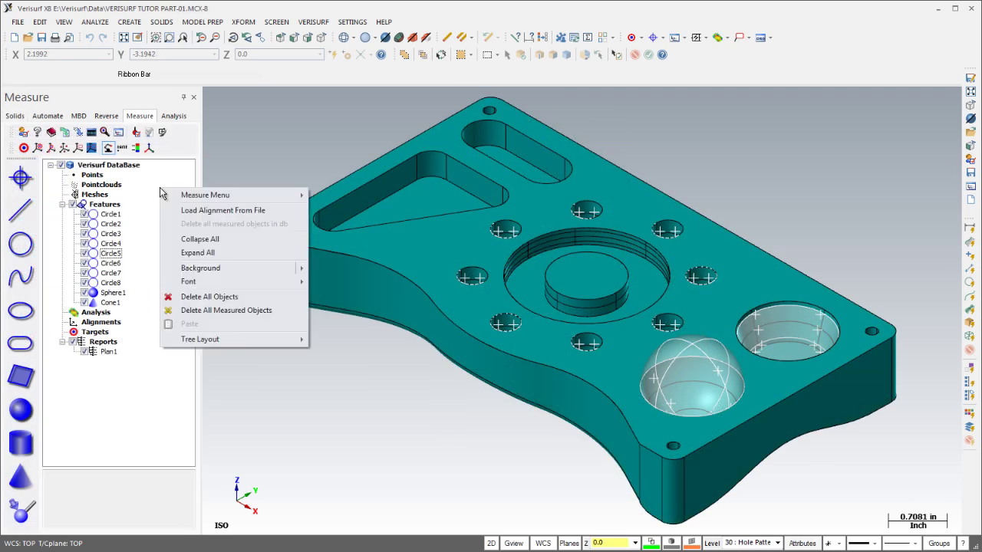
{"action": "right_click", "coordinate": [111, 254]}
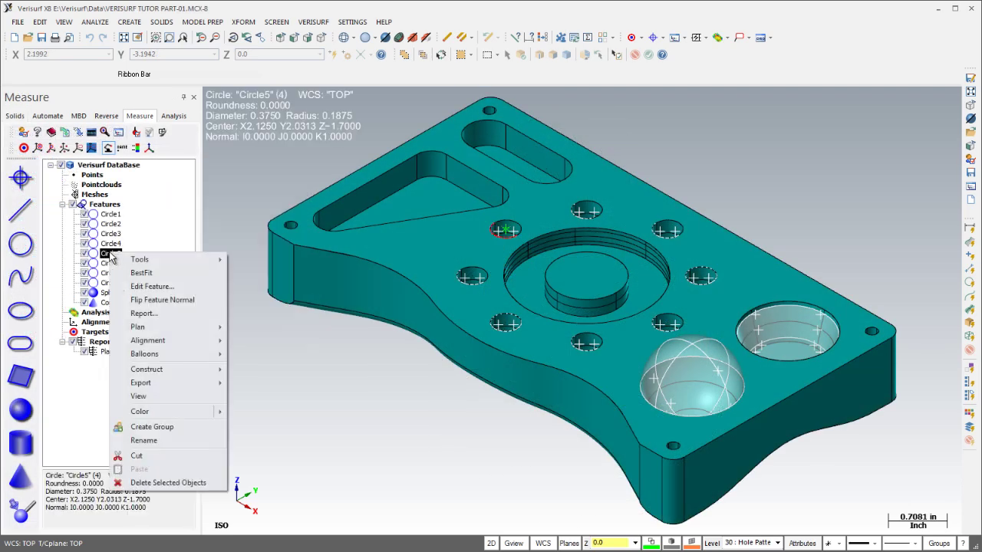
{"action": "left_click", "coordinate": [47, 116]}
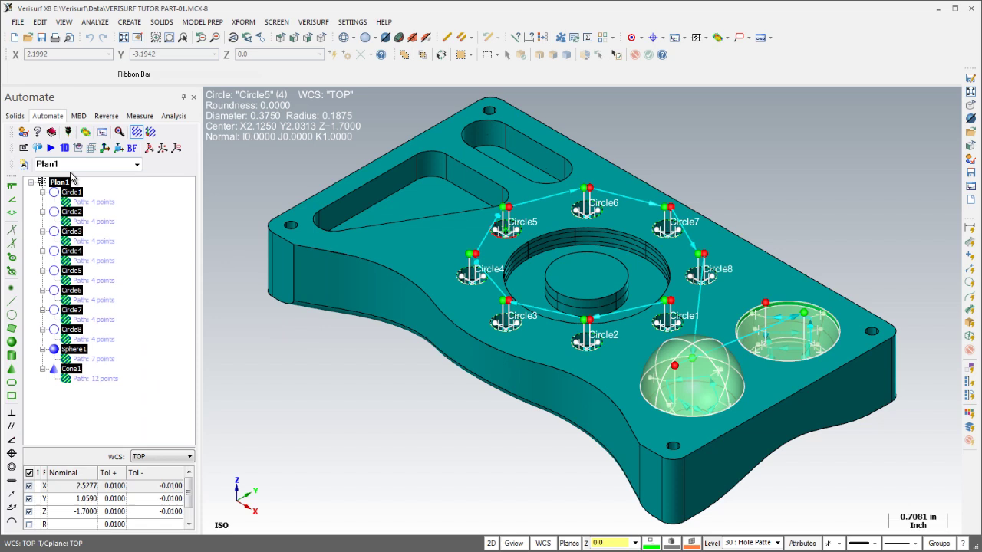
{"action": "right_click", "coordinate": [74, 196]}
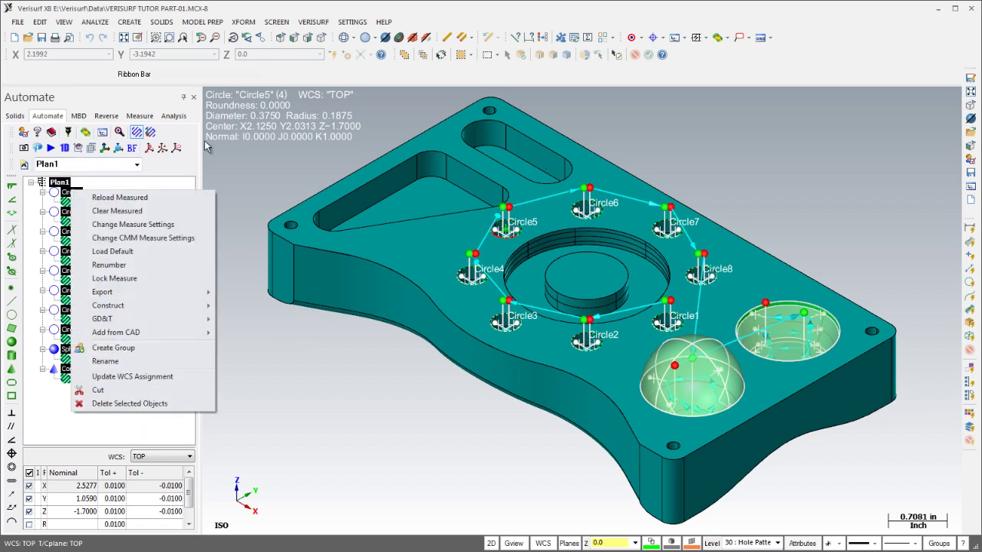
{"action": "left_click", "coordinate": [711, 65]}
- Load a different workspace layout from the toolbar's right-click menu
{"action": "right_click", "coordinate": [712, 65]}
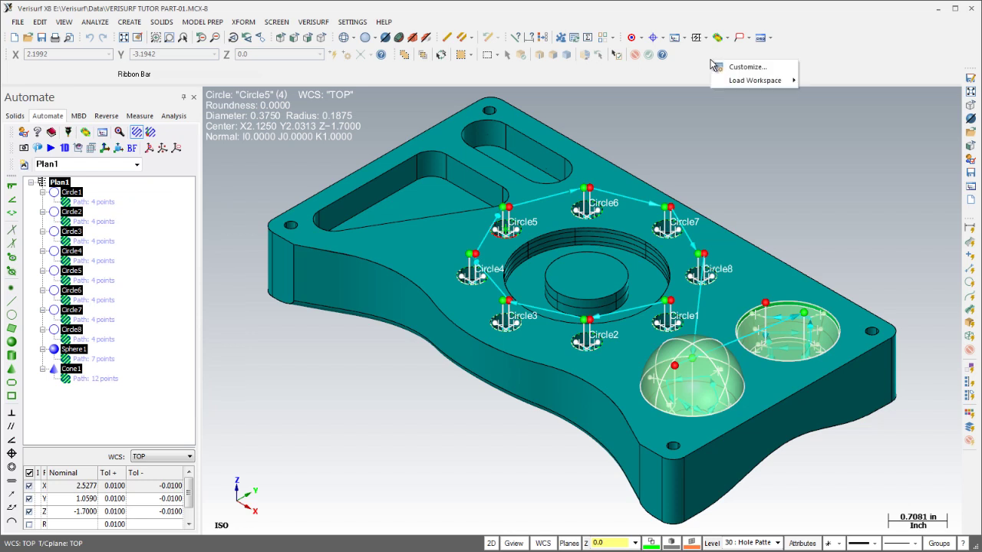
{"action": "mouse_move", "coordinate": [753, 83]}
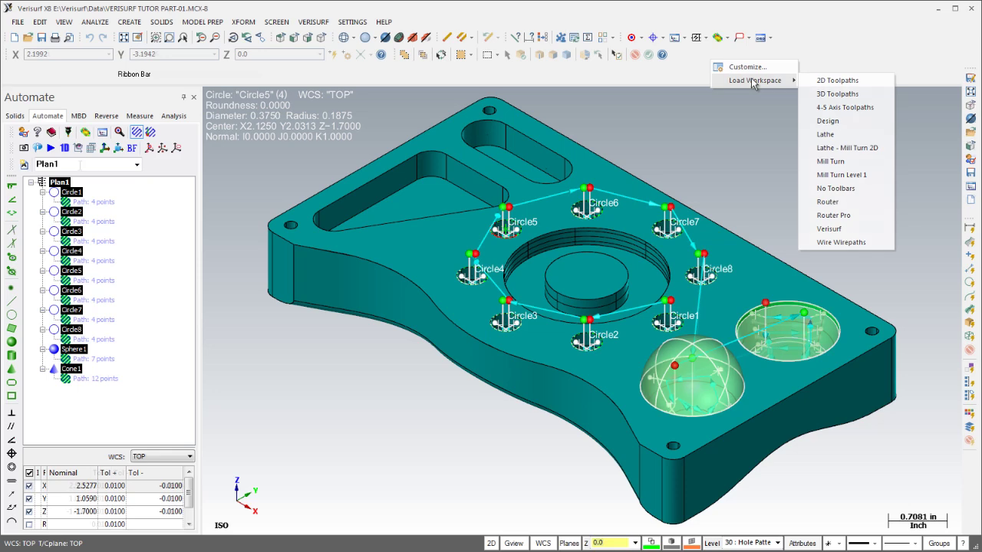
{"action": "left_click", "coordinate": [829, 229]}
- Open Auto Inspect for Plan1 and start measuring all its features automatically
{"action": "left_click", "coordinate": [120, 133]}
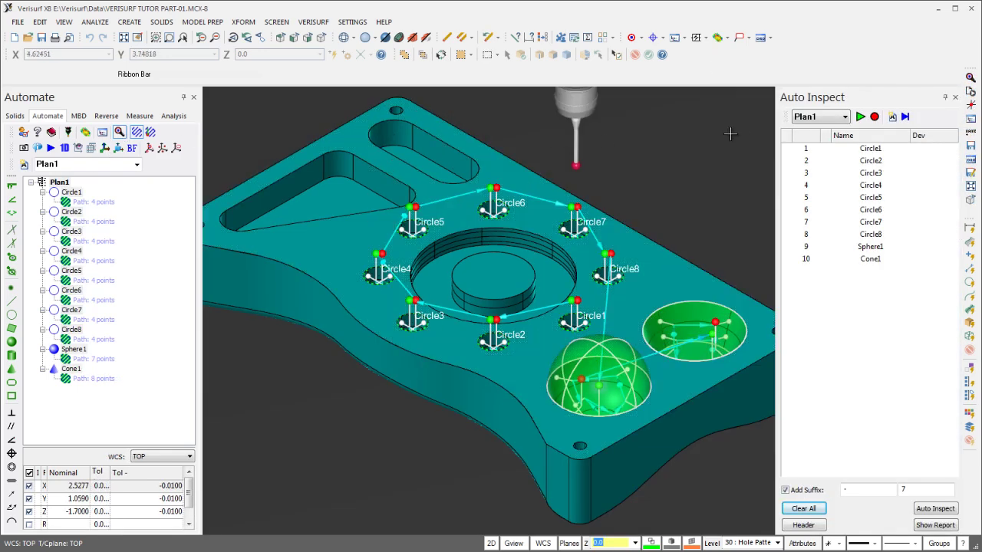
{"action": "left_click", "coordinate": [859, 118]}
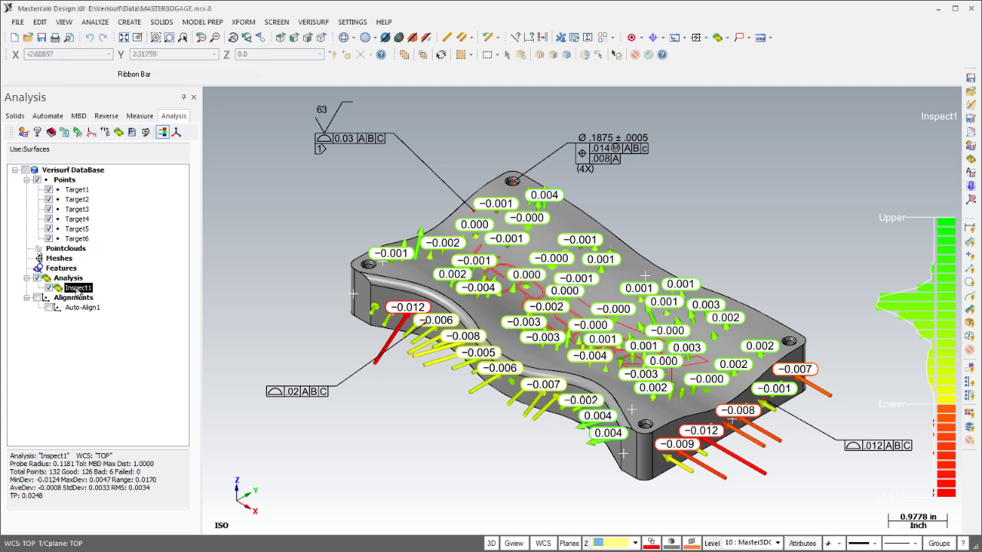
- Open VERISURF TUTOR PART-01.mcx-8 from the Data folder after checking the available file types
{"action": "left_click", "coordinate": [27, 37]}
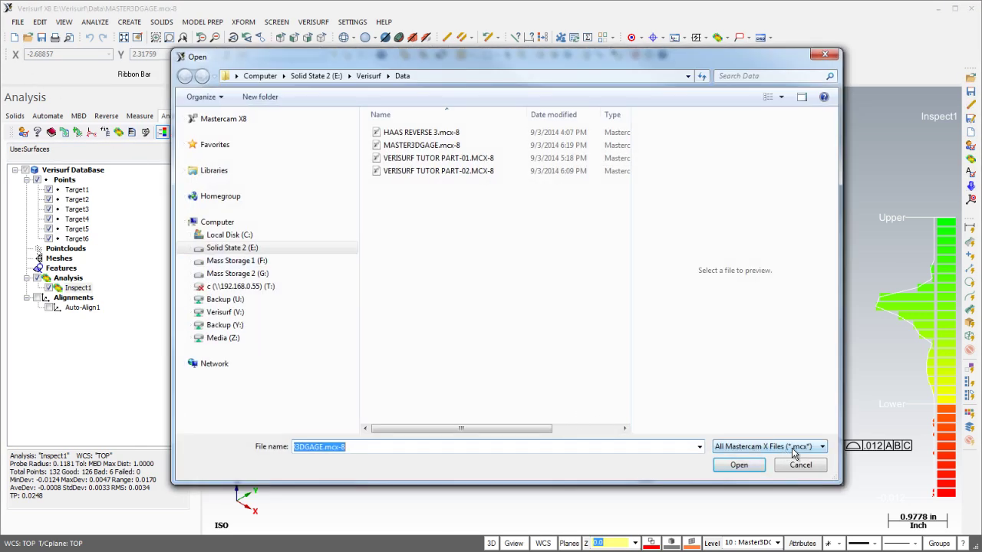
{"action": "left_click", "coordinate": [794, 450]}
{"action": "left_click_drag", "start_coordinate": [858, 371], "coordinate": [861, 432]}
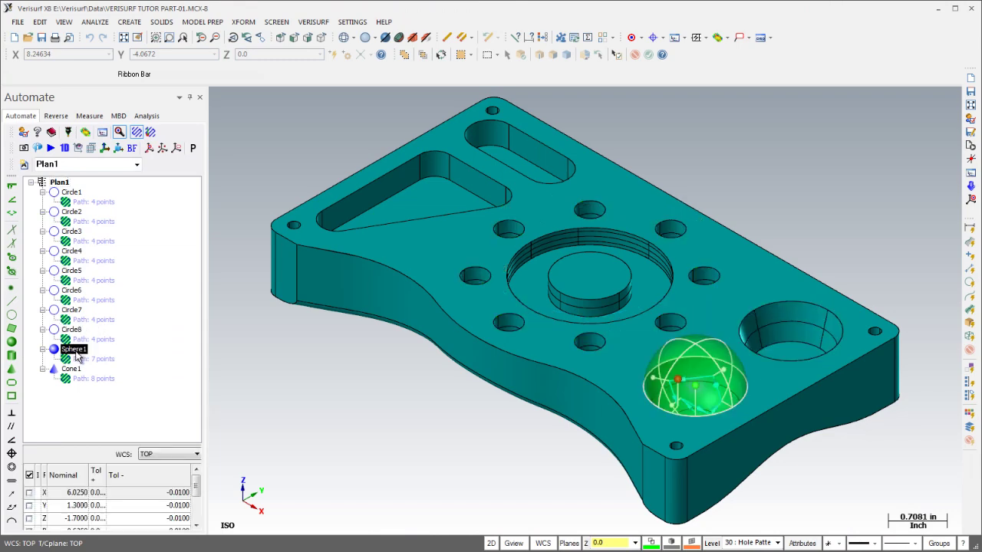
- Check Cone1's measure settings, show all probe paths, then start and stop the simulation
{"action": "double_click", "coordinate": [70, 369]}
{"action": "key", "text": "Escape"}
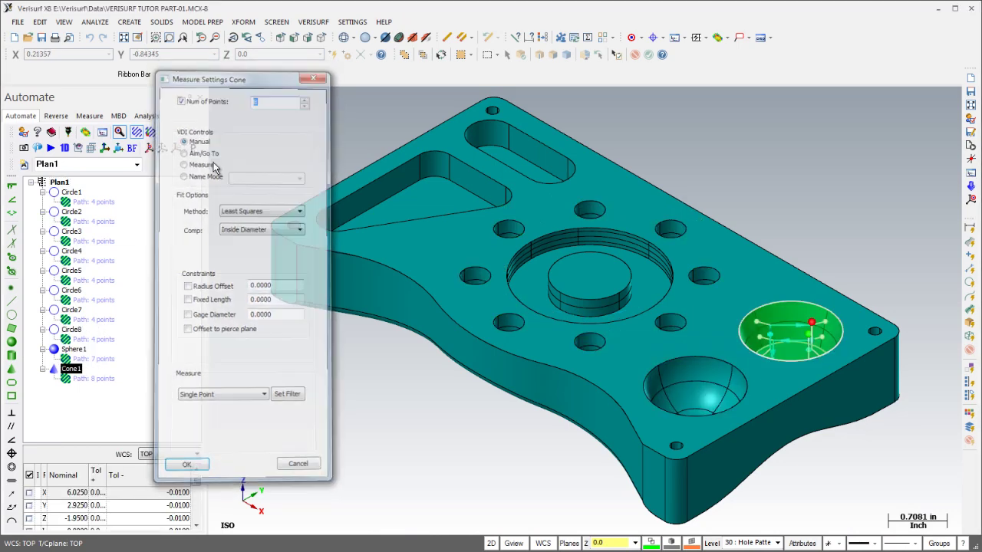
{"action": "left_click", "coordinate": [149, 203]}
{"action": "left_click", "coordinate": [150, 133]}
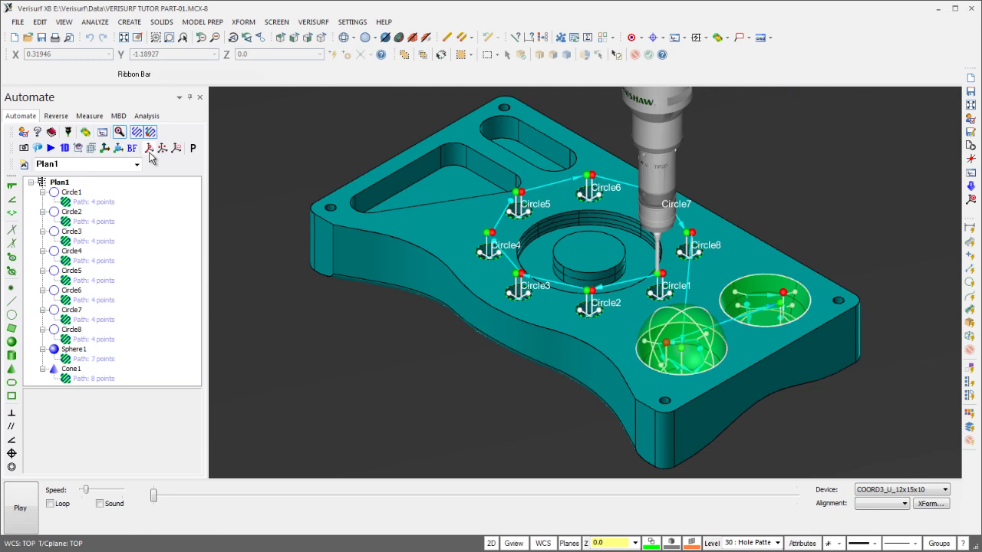
{"action": "left_click", "coordinate": [29, 501]}
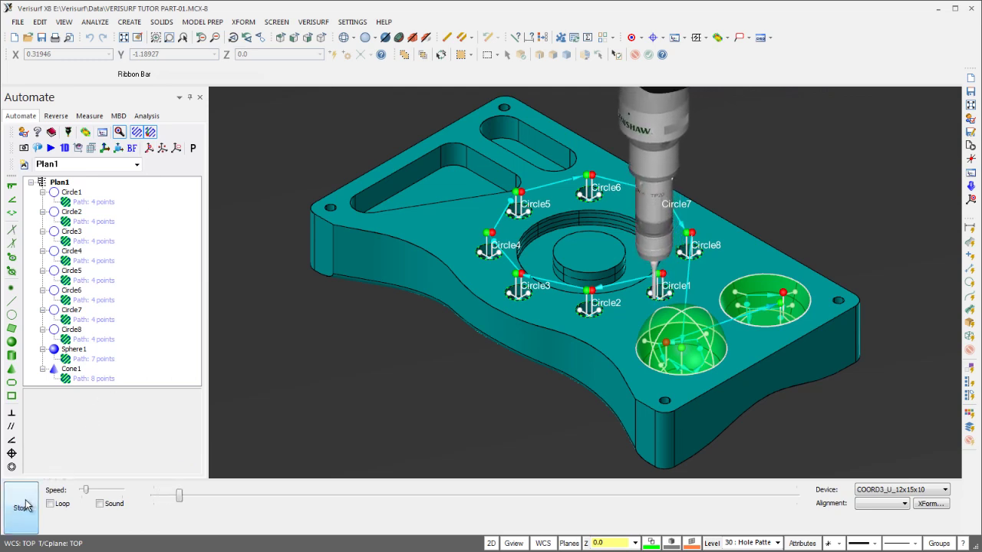
{"action": "left_click", "coordinate": [25, 506]}
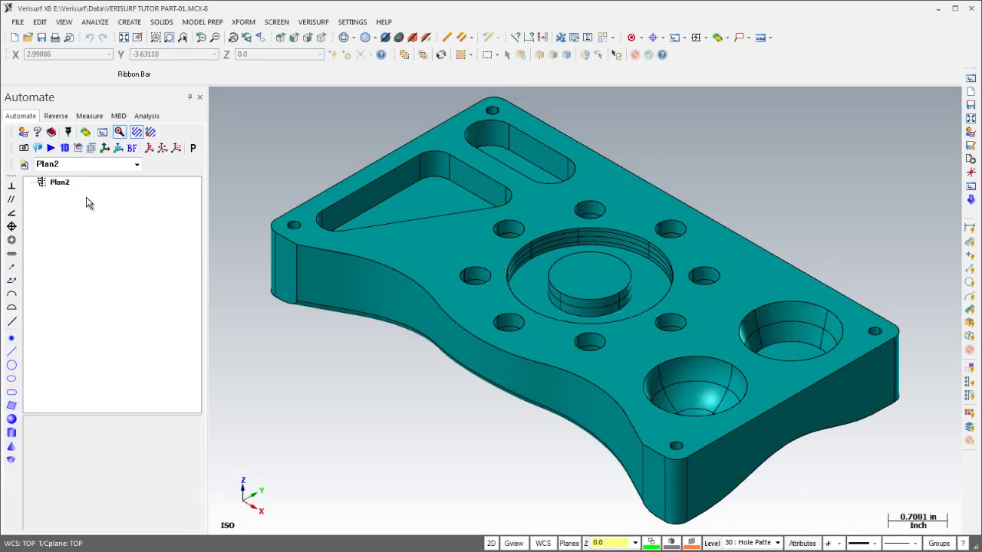
- Add the spherical pocket from CAD as Sphere1
{"action": "right_click", "coordinate": [96, 206]}
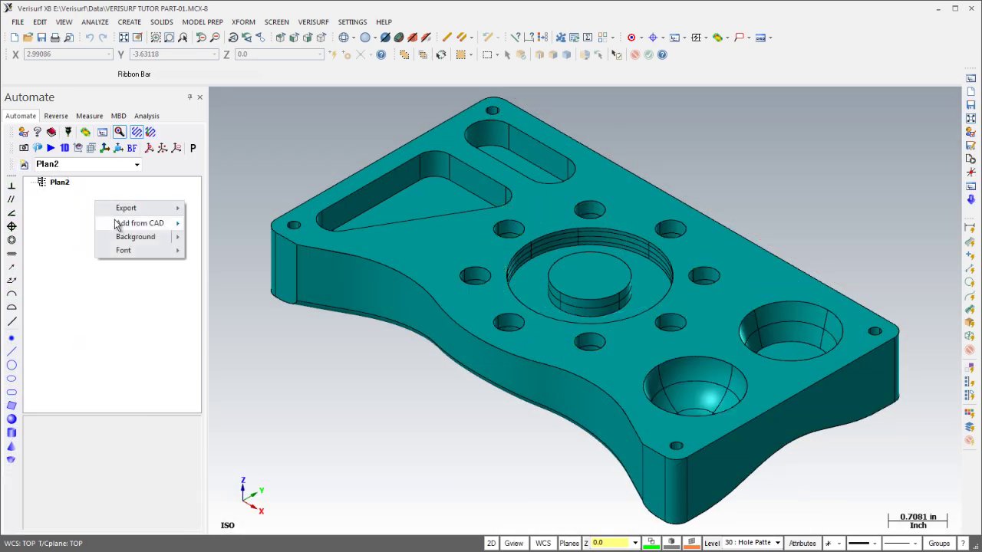
{"action": "mouse_move", "coordinate": [119, 224]}
{"action": "left_click", "coordinate": [216, 293]}
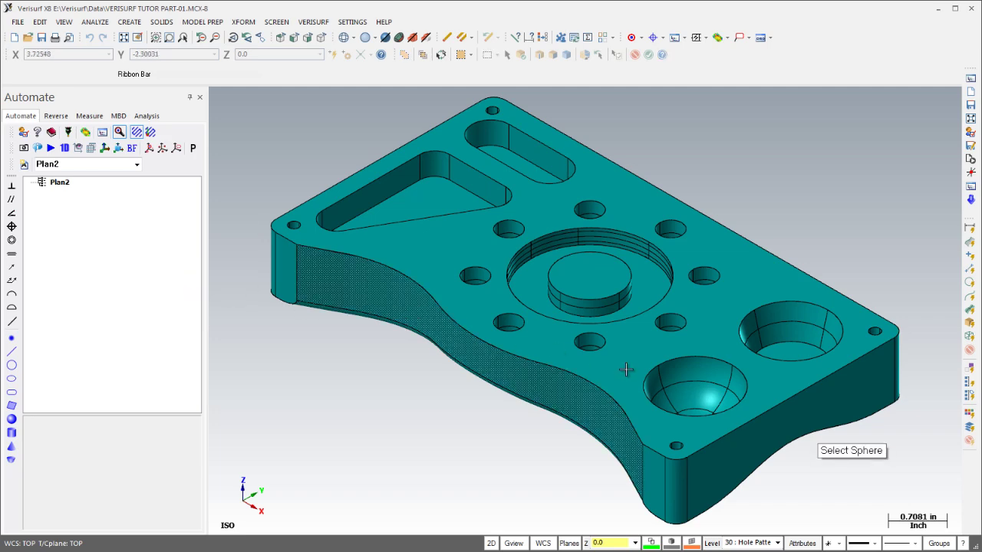
{"action": "left_click", "coordinate": [693, 382]}
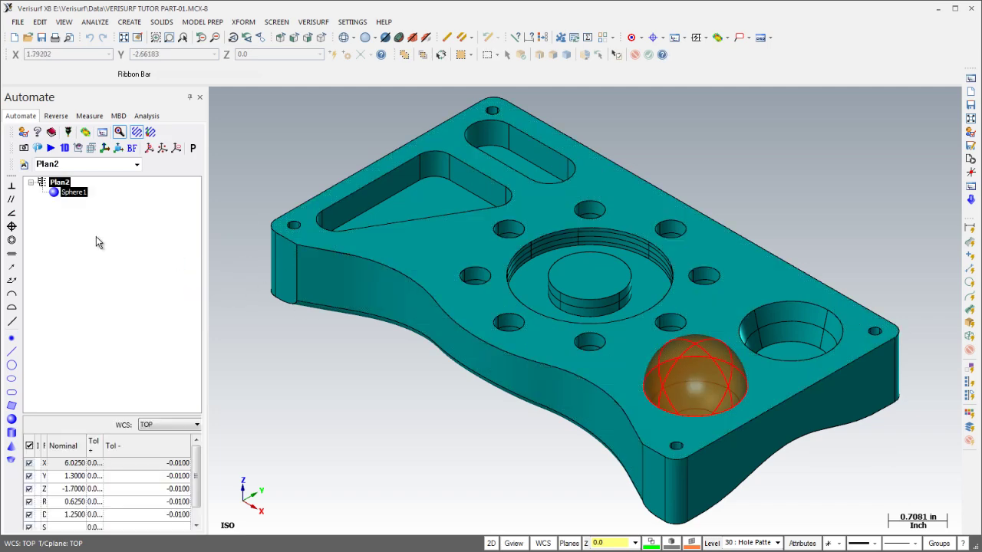
- Add the eight bolt-pattern holes from CAD as Circle1–Circle8
{"action": "left_click", "coordinate": [80, 226]}
{"action": "right_click", "coordinate": [80, 226]}
{"action": "mouse_move", "coordinate": [134, 253]}
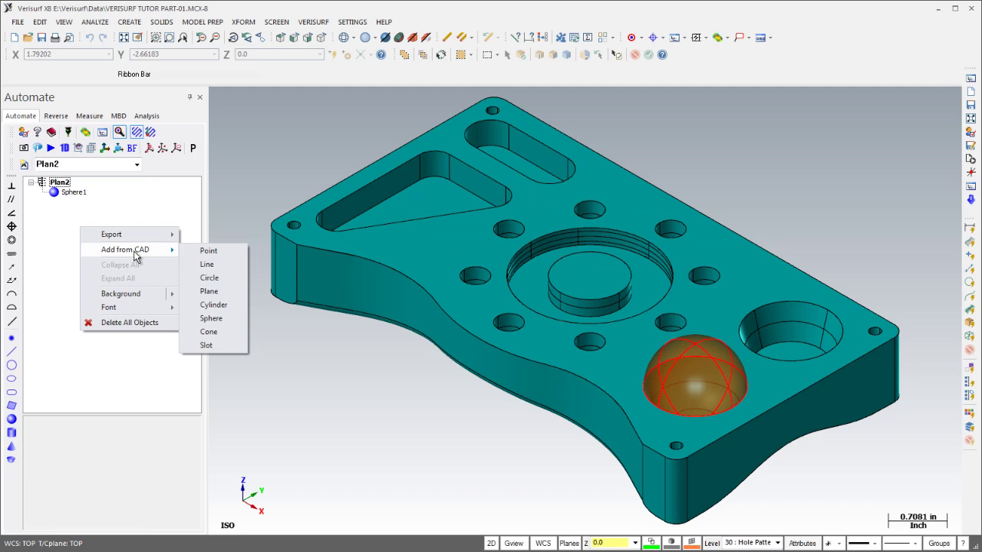
{"action": "left_click", "coordinate": [216, 278]}
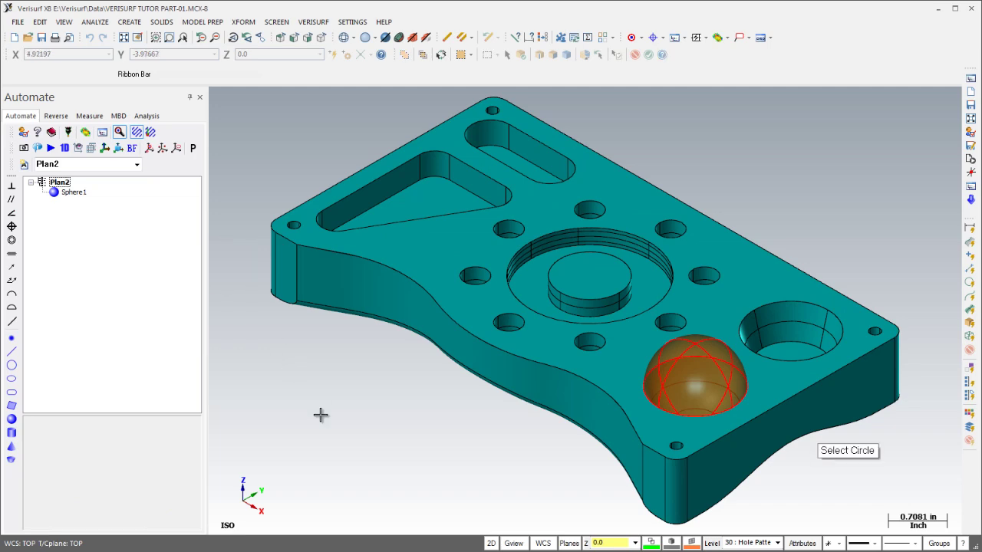
{"action": "left_click_drag", "start_coordinate": [536, 290], "coordinate": [769, 188]}
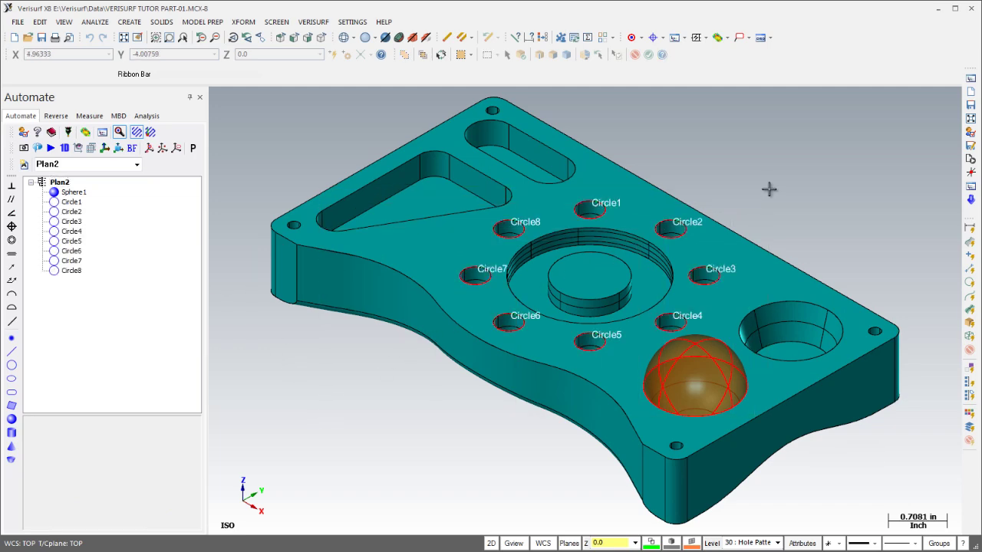
- Add Cone1 and set its nominal from the conical hole in CAD
{"action": "left_click", "coordinate": [12, 448]}
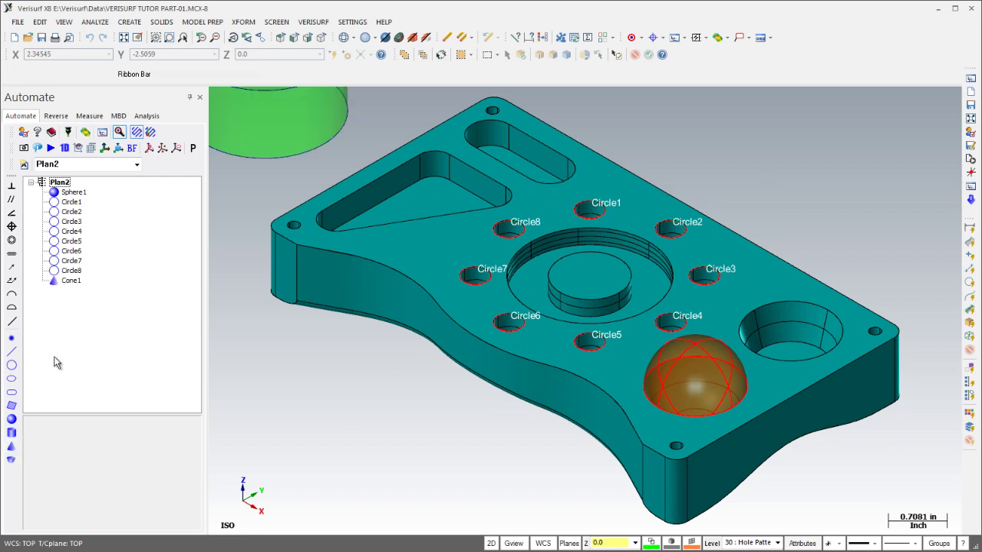
{"action": "right_click", "coordinate": [70, 282]}
{"action": "left_click", "coordinate": [156, 345]}
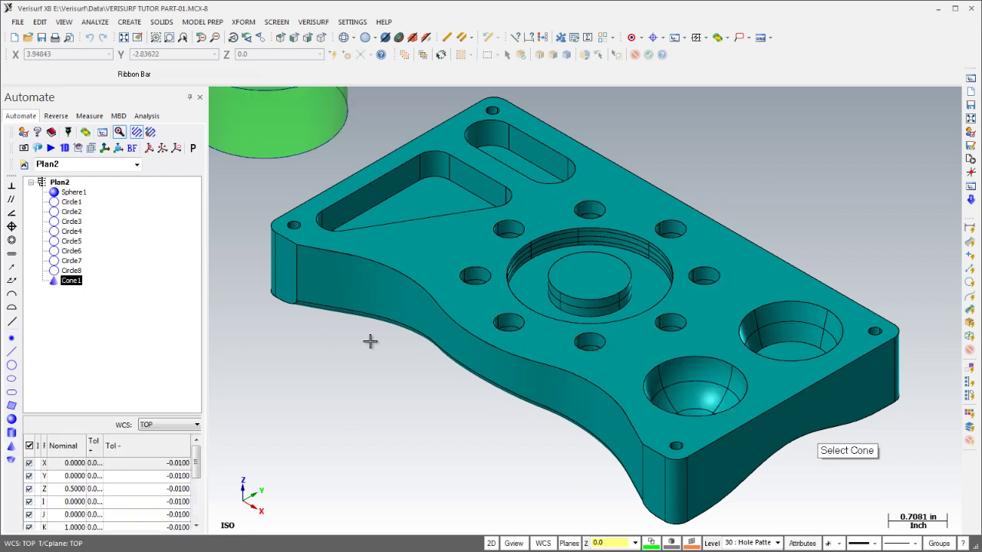
{"action": "left_click", "coordinate": [756, 332]}
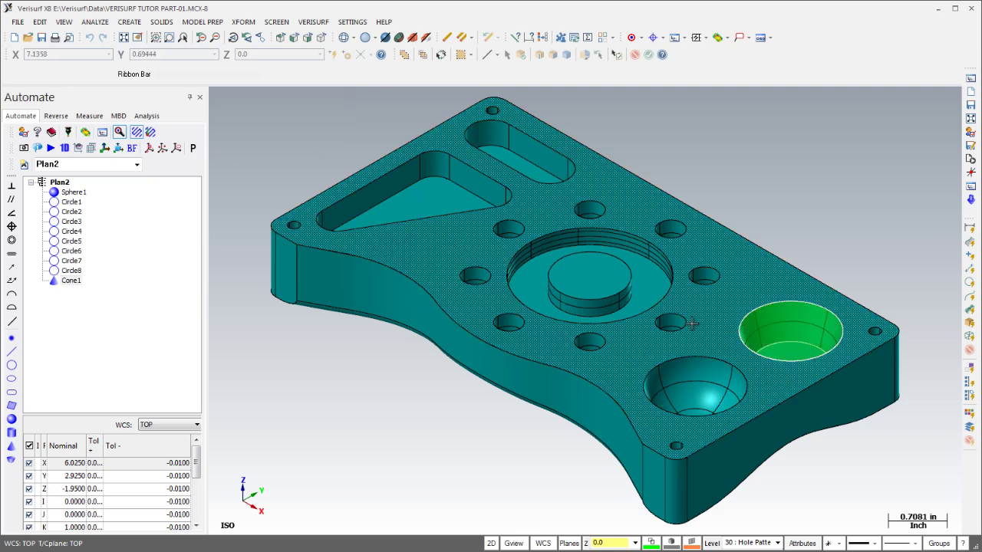
{"action": "left_click", "coordinate": [111, 320]}
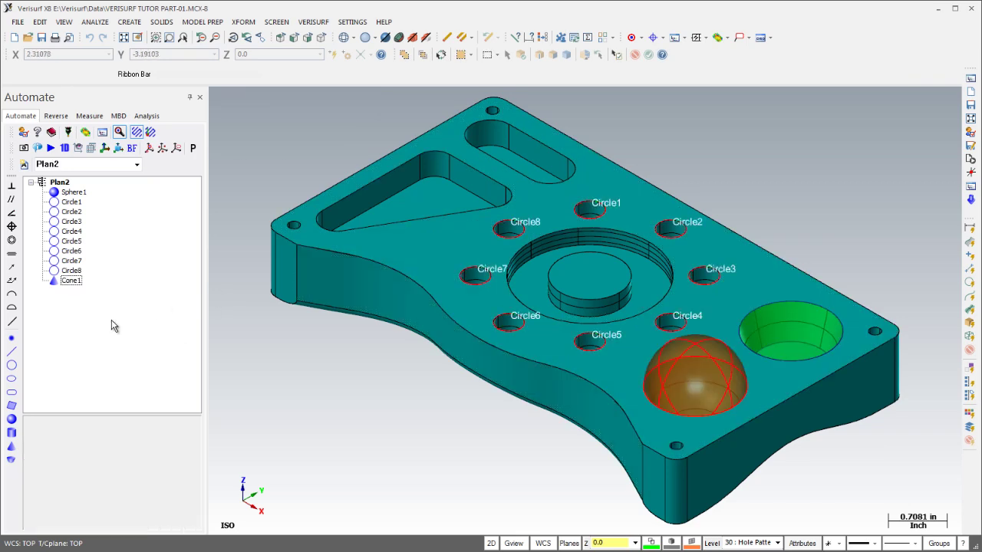
- Add Point1 with nominal X 3 and Y 3, then clear Plan2's measured results
{"action": "left_click", "coordinate": [13, 338]}
{"action": "left_click", "coordinate": [70, 291]}
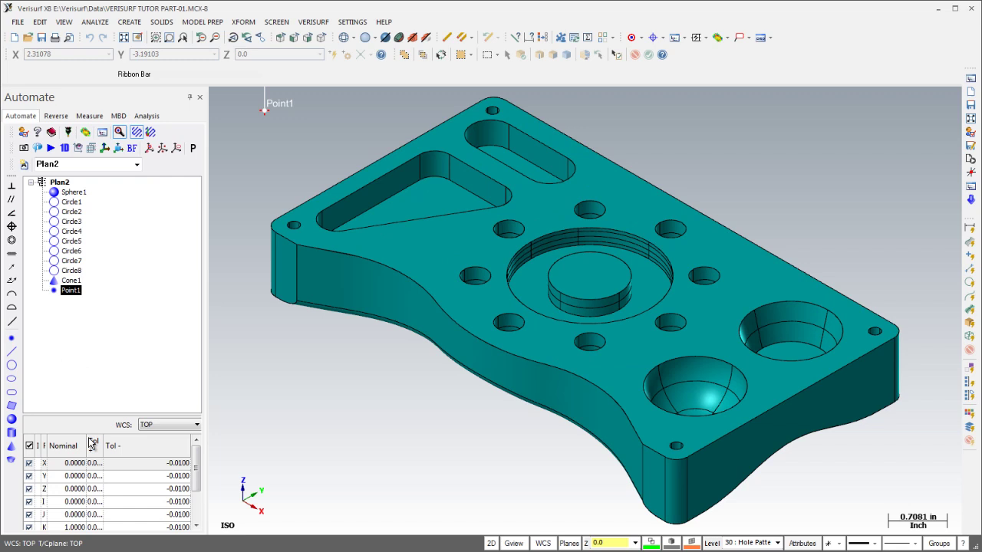
{"action": "double_click", "coordinate": [62, 463]}
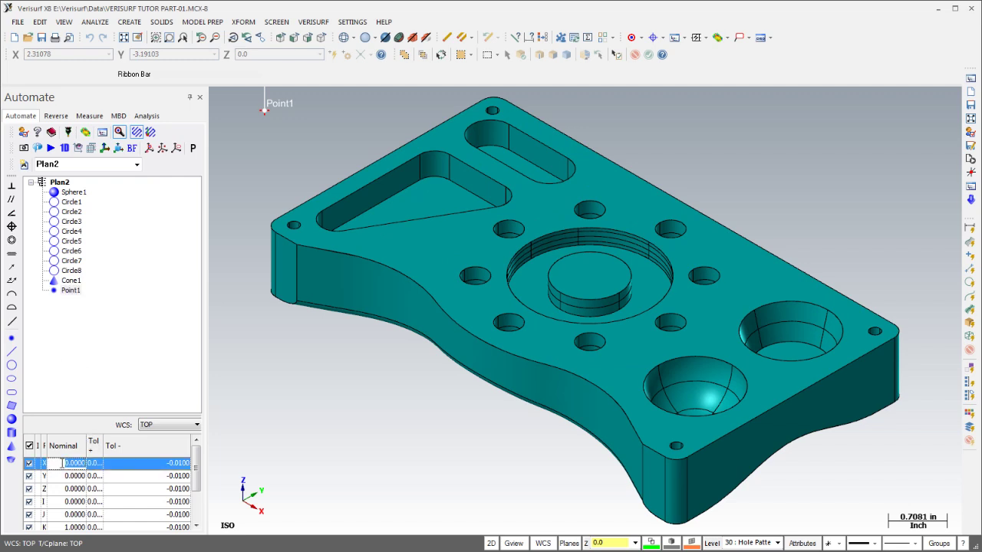
{"action": "type", "text": "3"}
{"action": "left_click", "coordinate": [61, 476]}
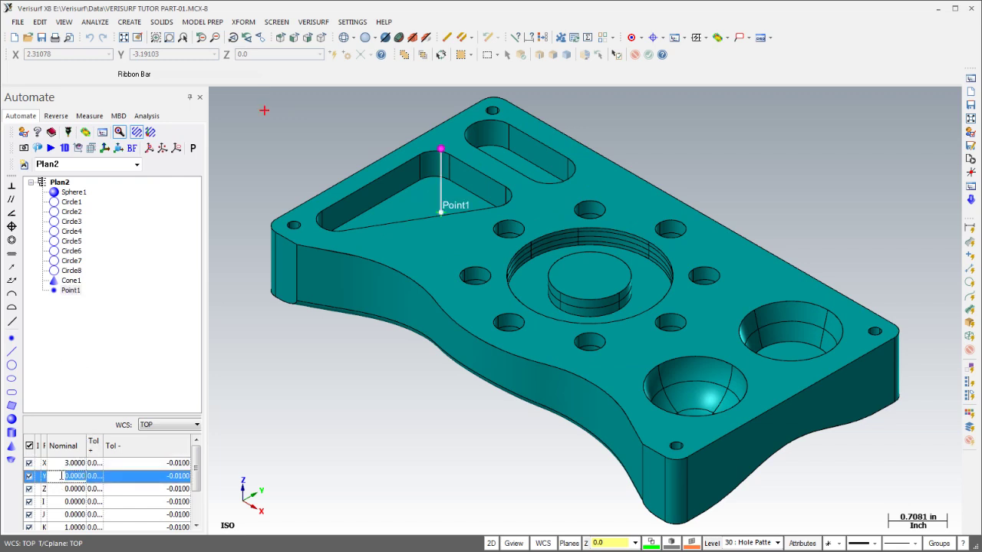
{"action": "left_click", "coordinate": [92, 354]}
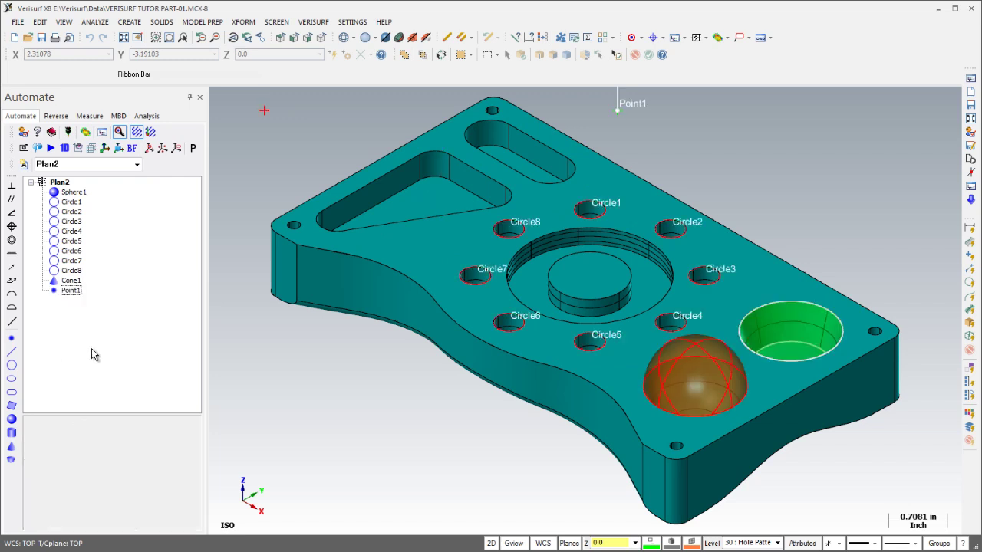
{"action": "right_click", "coordinate": [62, 185]}
{"action": "left_click", "coordinate": [88, 202]}
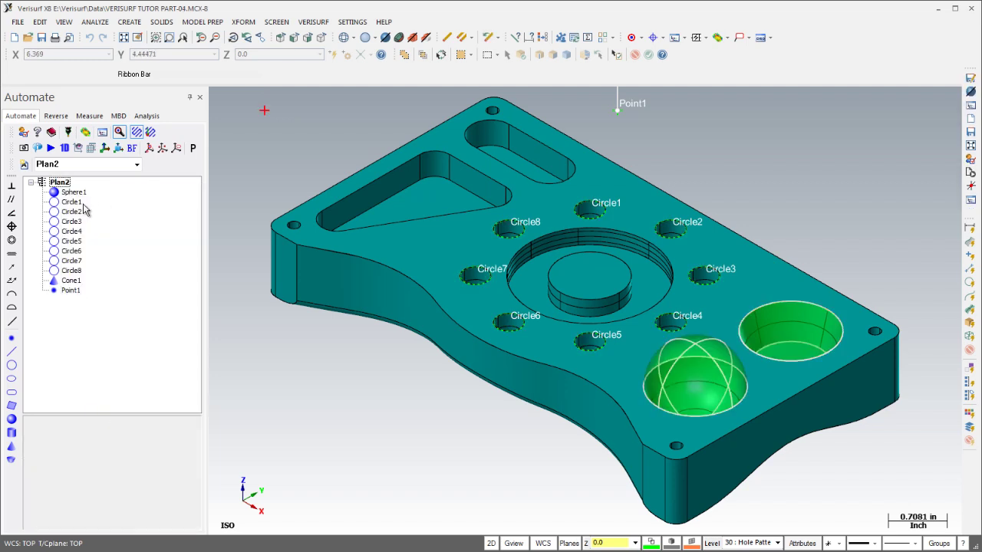
- Review the measurement settings of Circle1, Circle5 and Cone1
{"action": "double_click", "coordinate": [77, 203]}
{"action": "key", "text": "Escape"}
{"action": "left_click", "coordinate": [71, 240]}
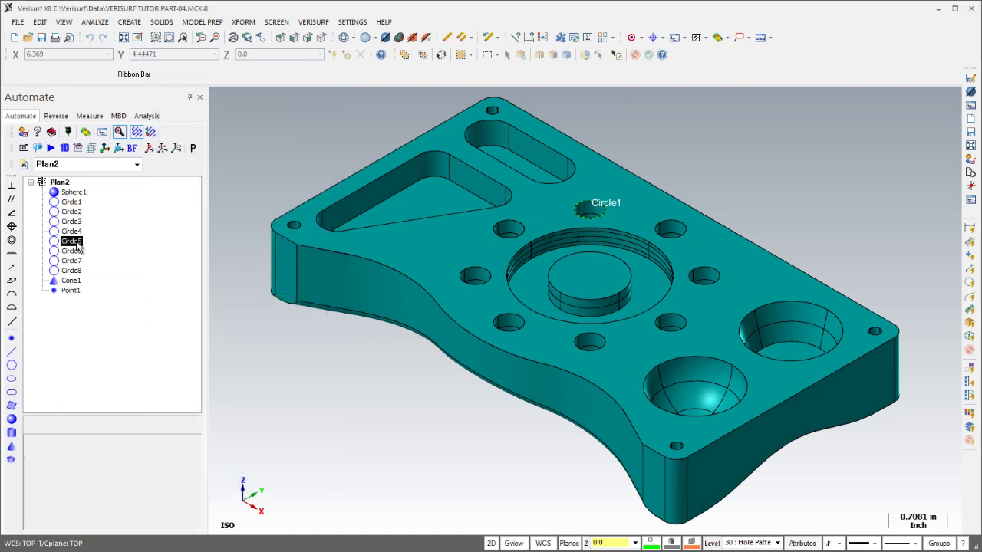
{"action": "double_click", "coordinate": [77, 243]}
{"action": "key", "text": "Escape"}
{"action": "double_click", "coordinate": [70, 281]}
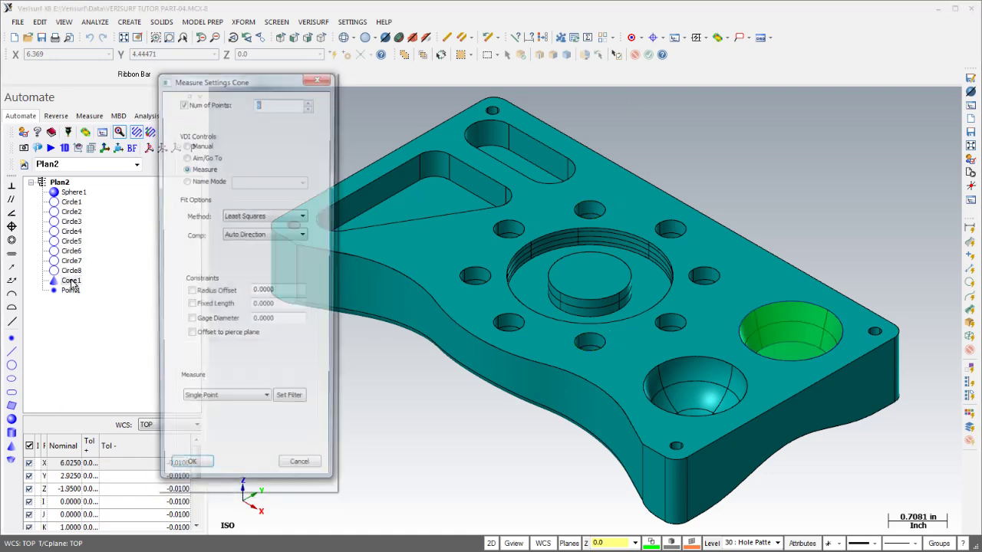
{"action": "key", "text": "Escape"}
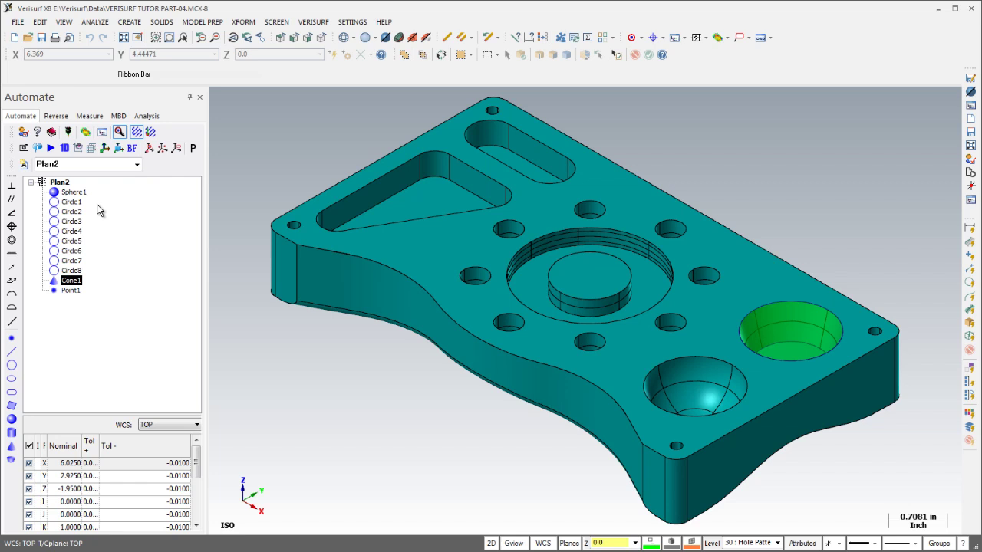
- Set the lower X tolerance of Circle1–Circle8 to -0.0150
{"action": "left_click_drag", "start_coordinate": [85, 203], "coordinate": [71, 272]}
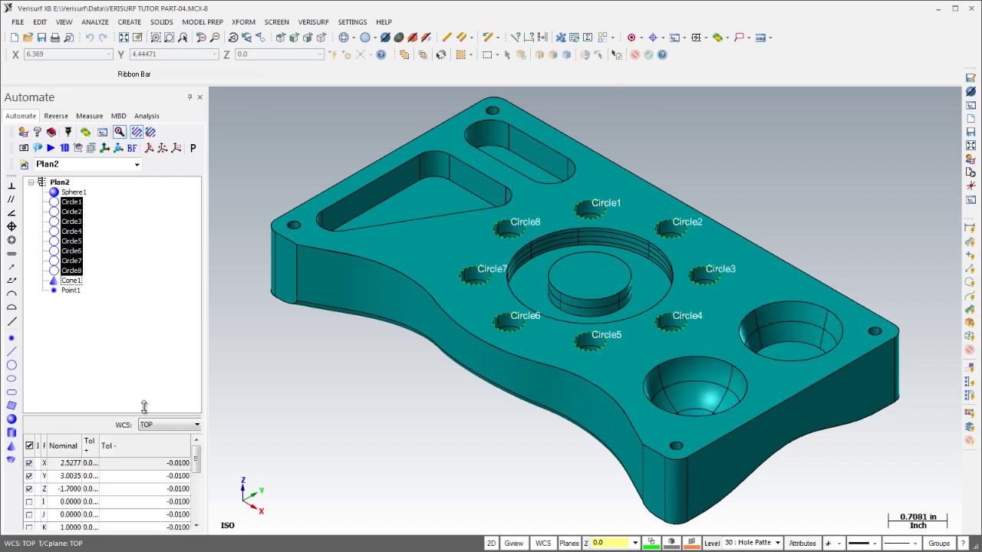
{"action": "left_click", "coordinate": [164, 462]}
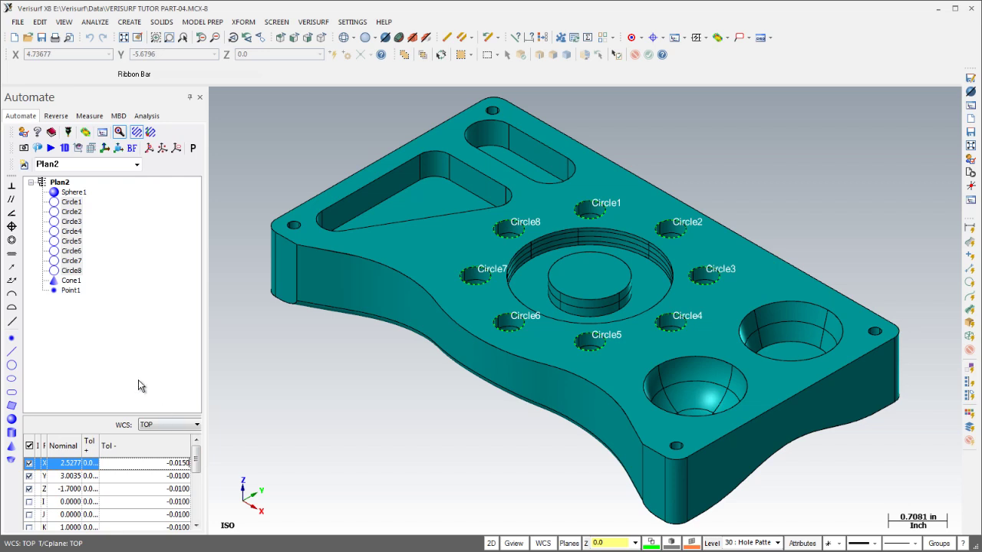
{"action": "left_click", "coordinate": [125, 359]}
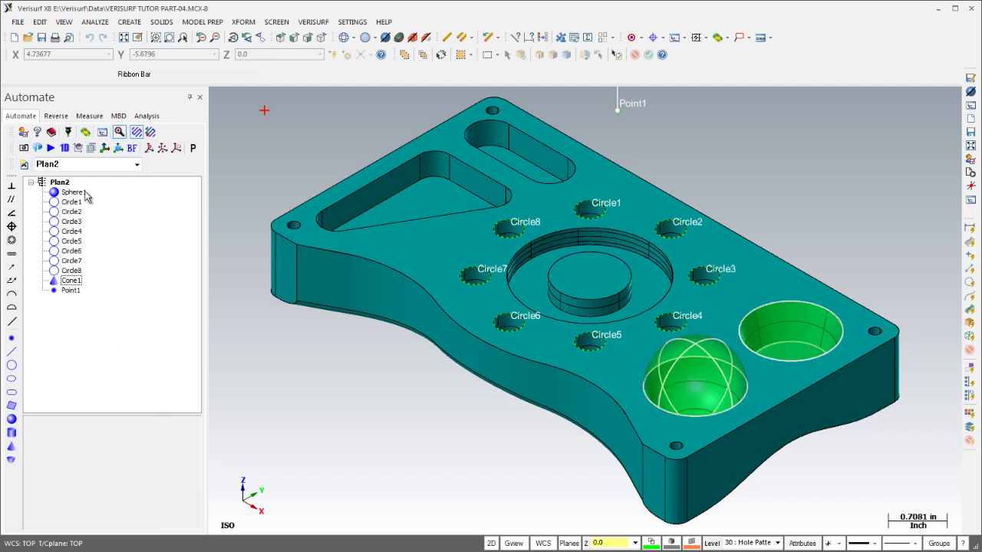
- Generate a 7-point probe path for Sphere1
{"action": "right_click", "coordinate": [86, 196]}
{"action": "left_click", "coordinate": [138, 376]}
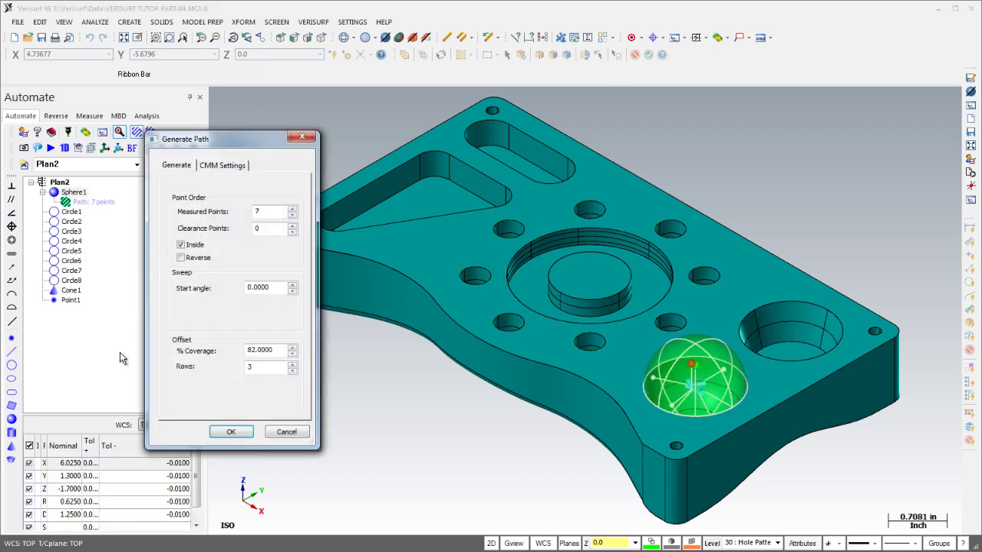
{"action": "left_click", "coordinate": [231, 432]}
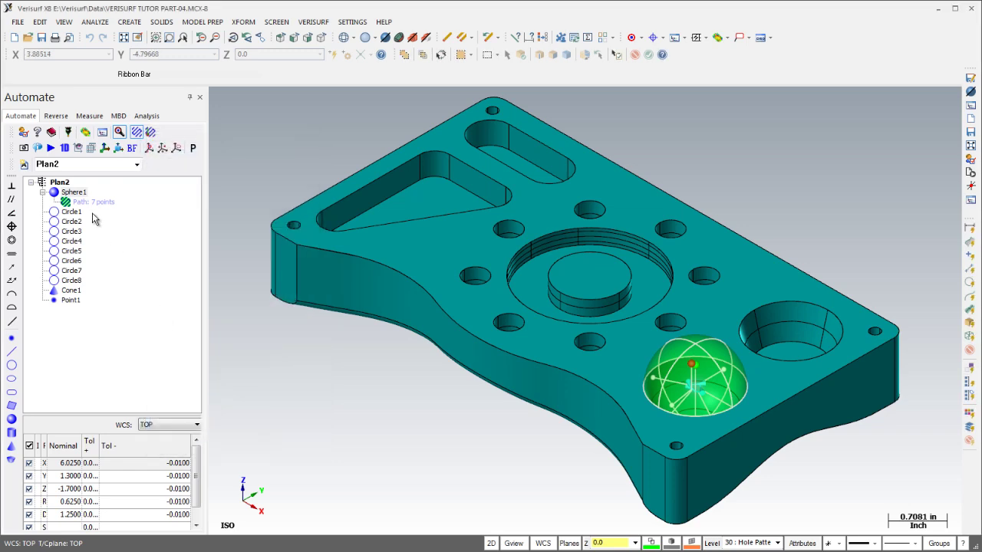
- Generate 4-point paths for Circle1–Circle8 with 2 clearance points along the feature vector
{"action": "left_click_drag", "start_coordinate": [72, 212], "coordinate": [70, 283]}
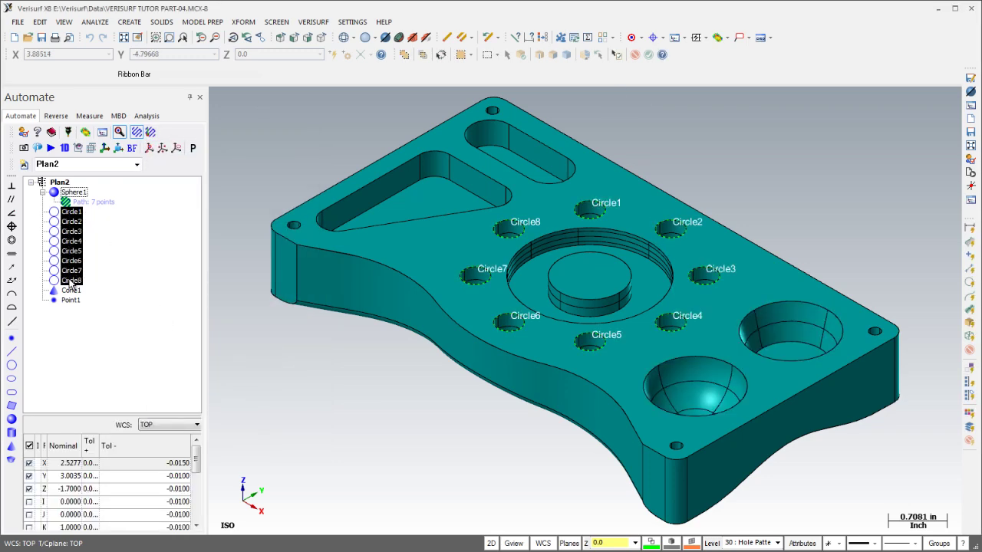
{"action": "right_click", "coordinate": [72, 282]}
{"action": "left_click", "coordinate": [115, 438]}
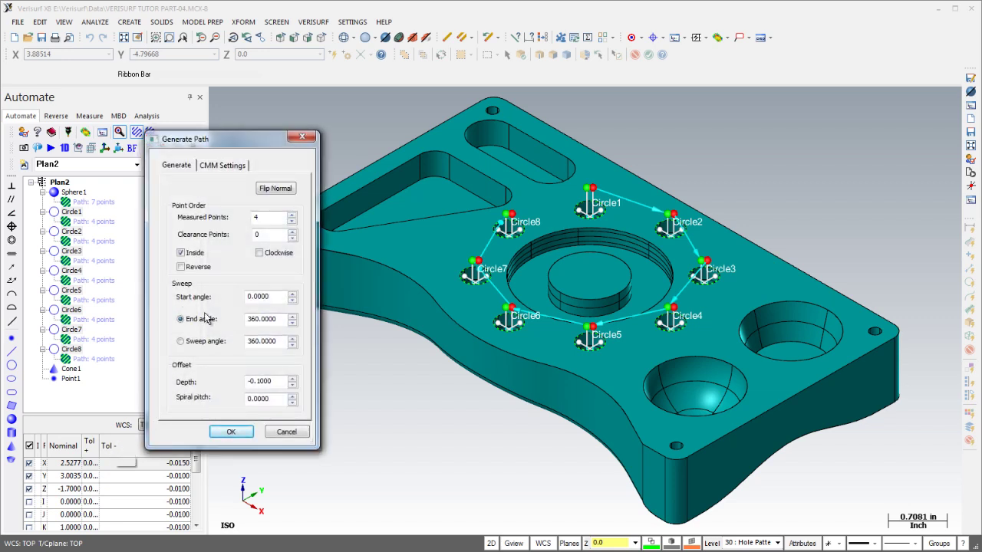
{"action": "type", "text": "7"}
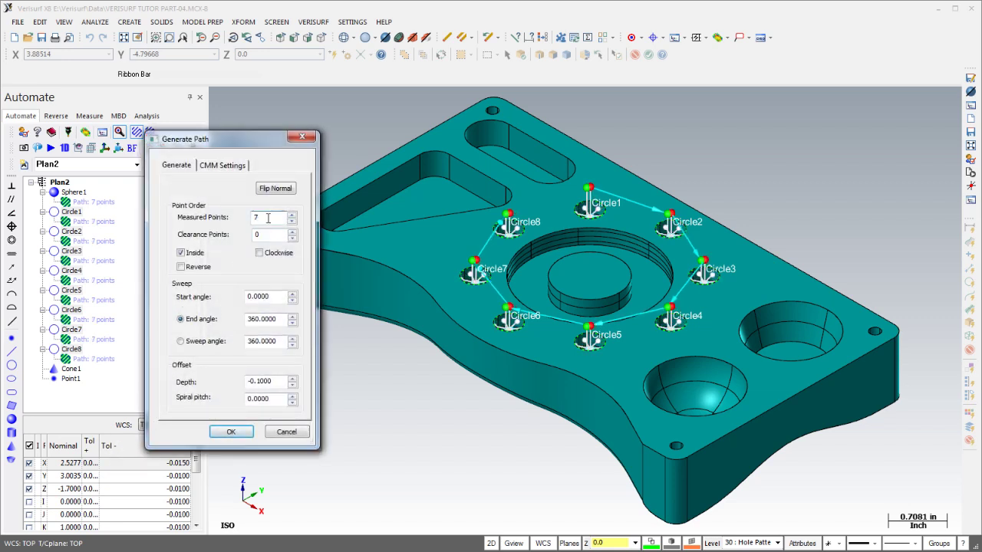
{"action": "key", "text": "BackSpace"}
{"action": "type", "text": "4"}
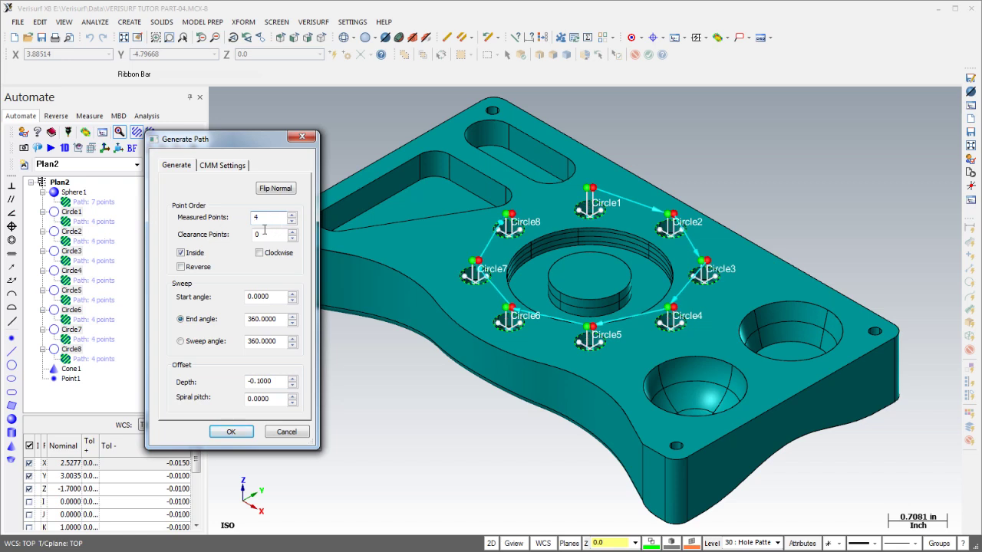
{"action": "key", "text": "BackSpace"}
{"action": "type", "text": "2"}
{"action": "left_click", "coordinate": [223, 166]}
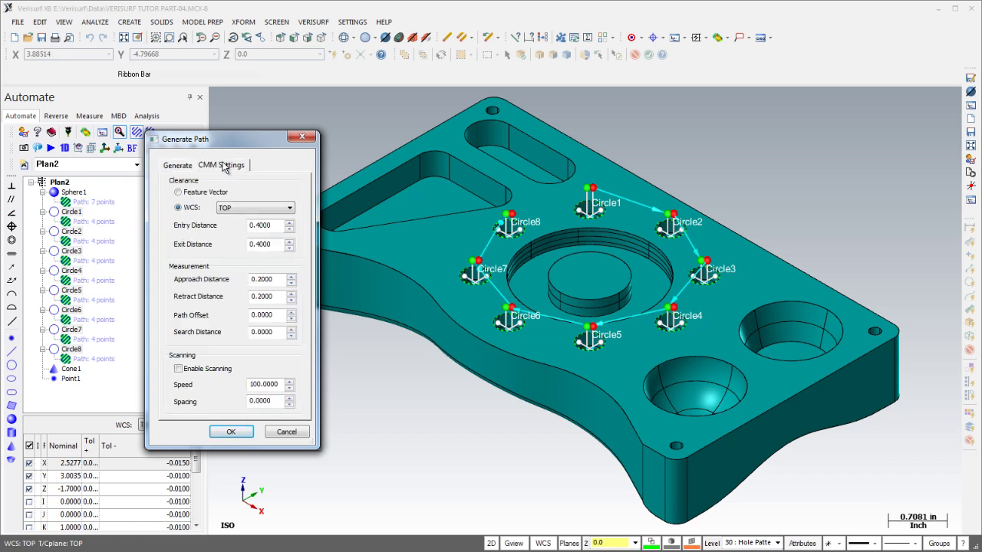
{"action": "scroll", "coordinate": [272, 225], "scroll_direction": "up", "scroll_amount": 1}
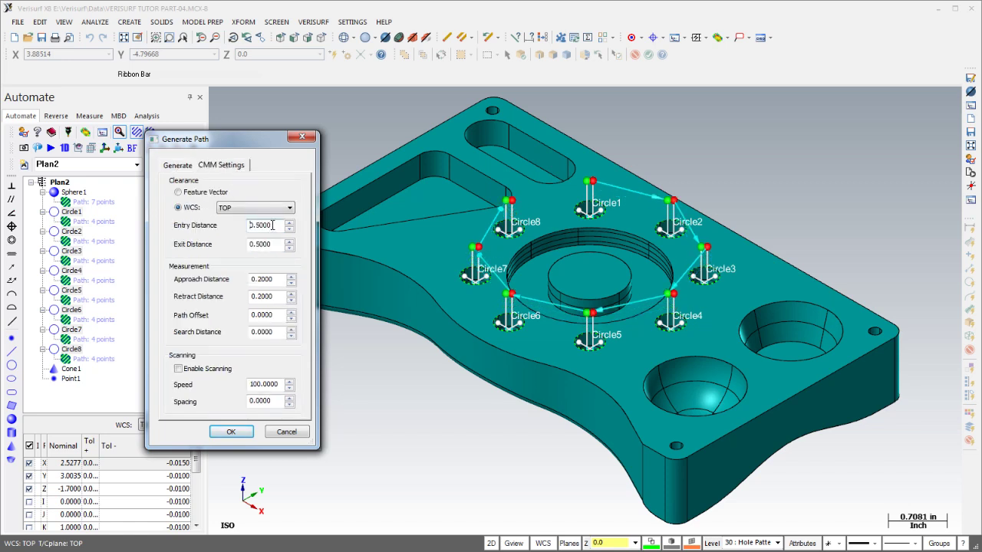
{"action": "left_click", "coordinate": [235, 209]}
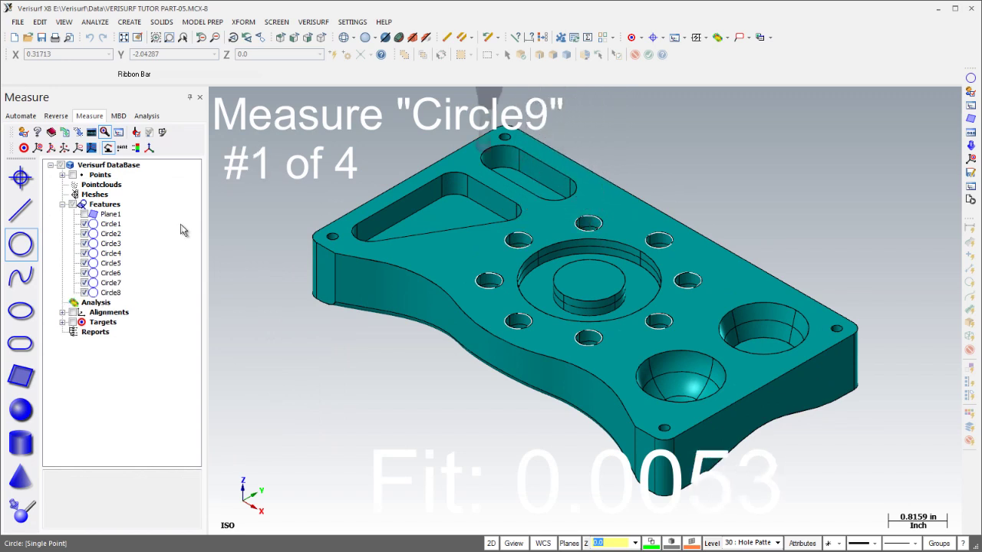
- Build Report1 from Circle1–Circle8 and display it as an automation plan with 4-point paths
{"action": "mouse_move", "coordinate": [115, 223]}
{"action": "left_click_drag", "start_coordinate": [115, 223], "coordinate": [119, 300]}
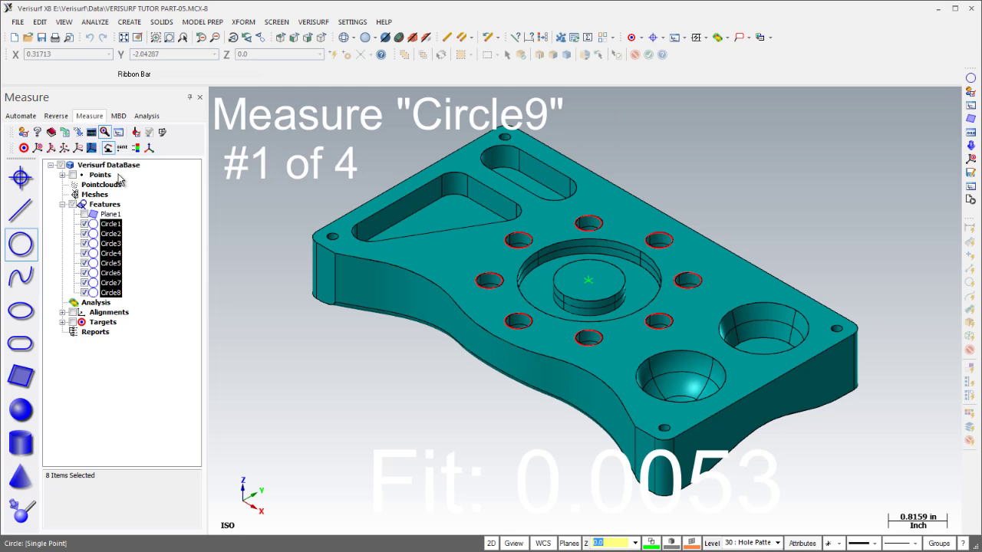
{"action": "left_click", "coordinate": [118, 131]}
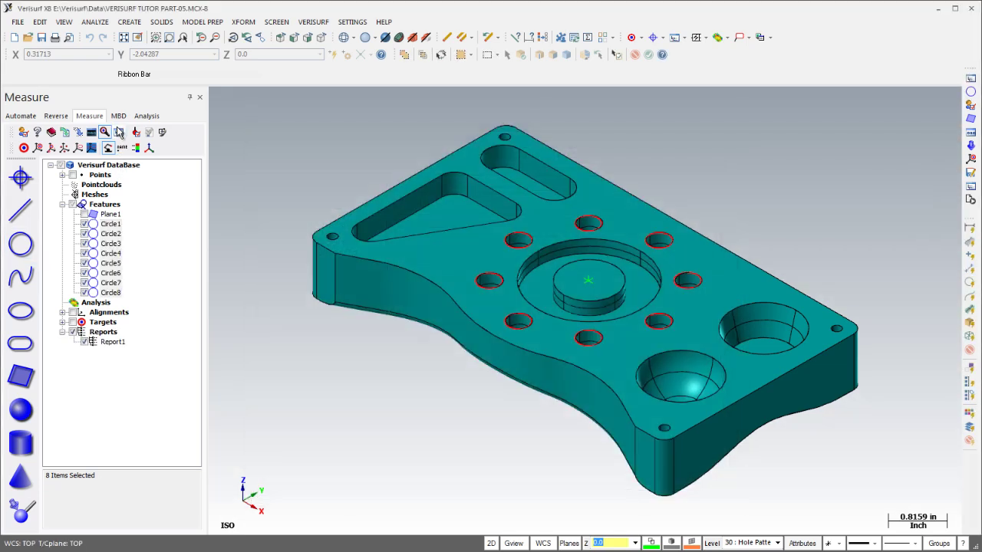
{"action": "left_click", "coordinate": [23, 117]}
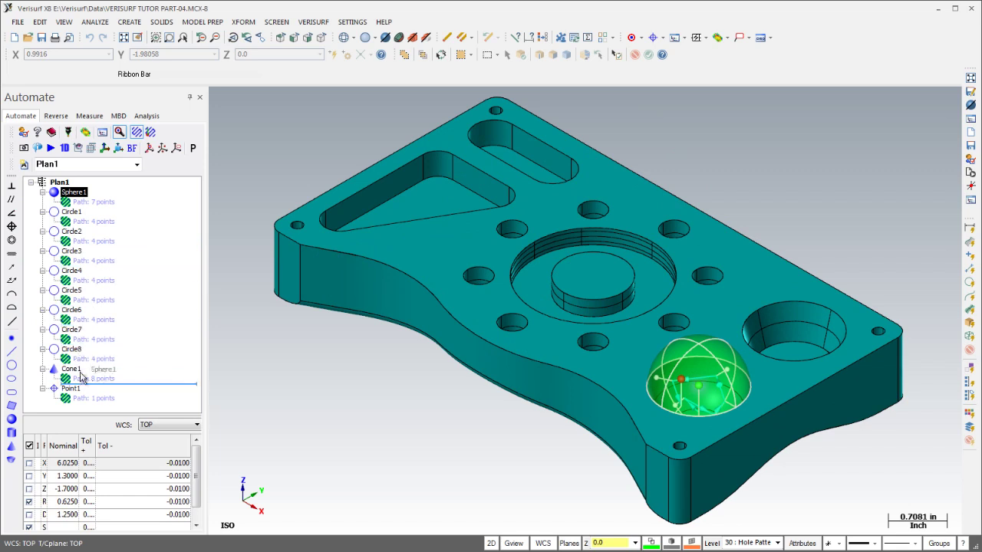
- Drag Point1 to the top of Plan1 and renumber the eight circles in their new probing order
{"action": "left_click", "coordinate": [73, 369]}
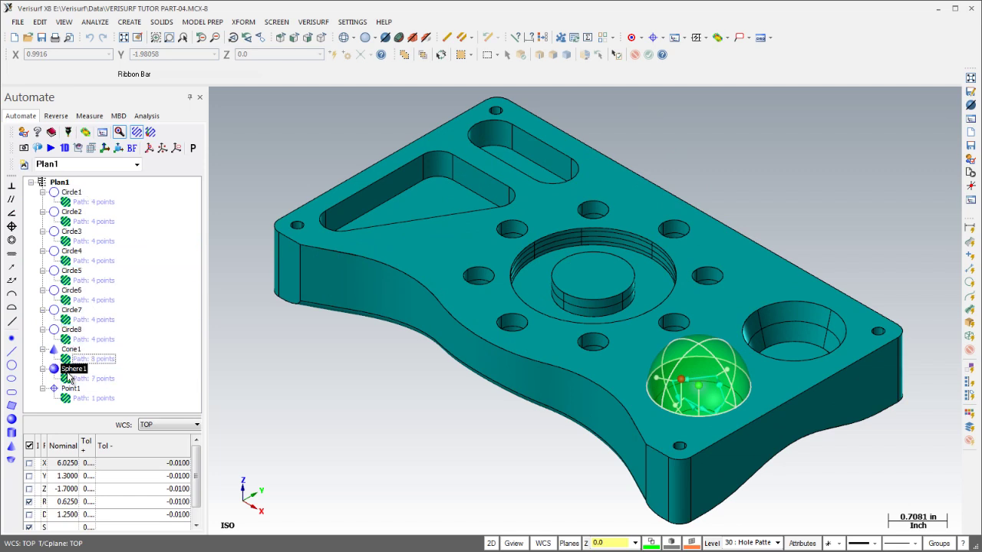
{"action": "left_click_drag", "start_coordinate": [67, 391], "coordinate": [100, 356]}
{"action": "left_click", "coordinate": [70, 212], "text": "shift"}
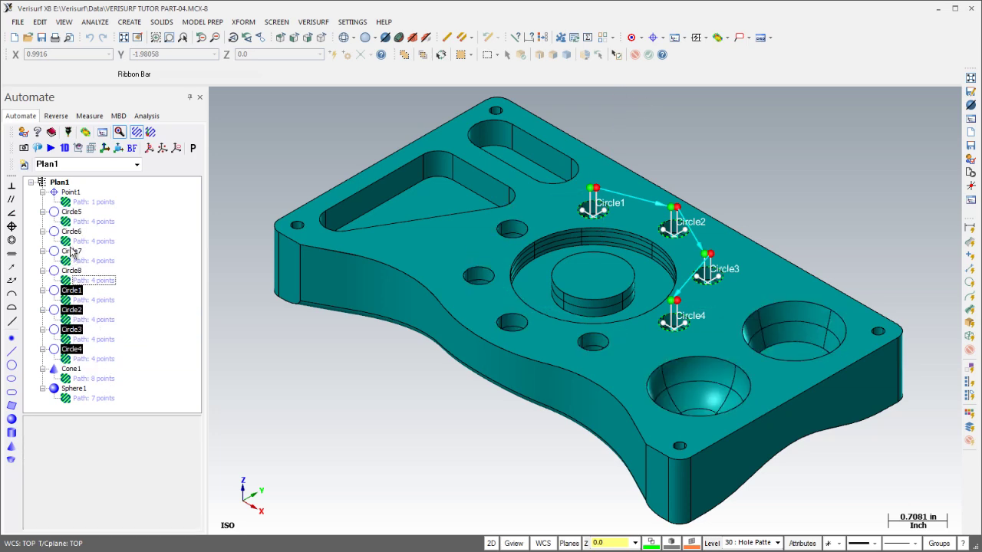
{"action": "right_click", "coordinate": [71, 218]}
{"action": "left_click", "coordinate": [112, 283]}
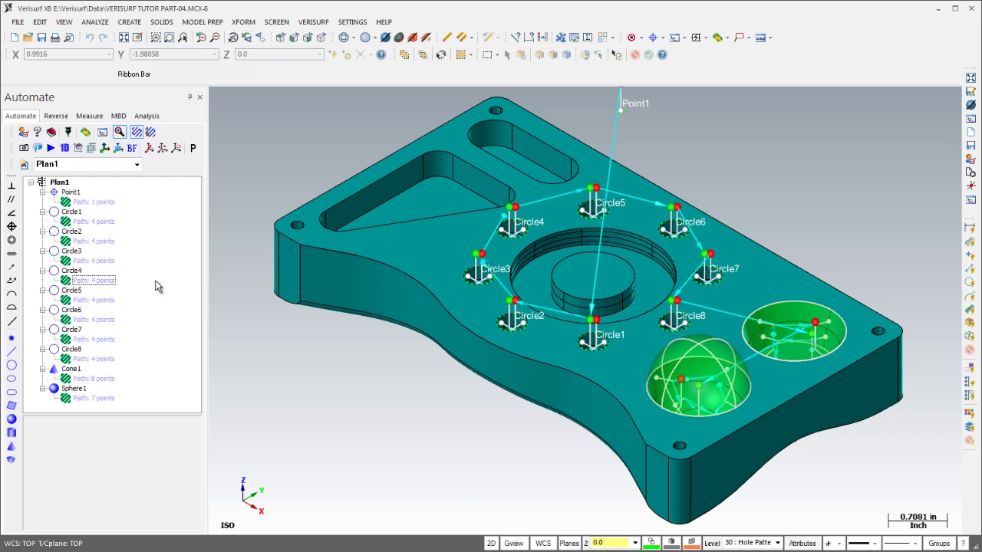
- Construct a circle through Circle1–Circle8, add a Position tolerance on them, and simulate the plan
{"action": "right_click", "coordinate": [24, 287]}
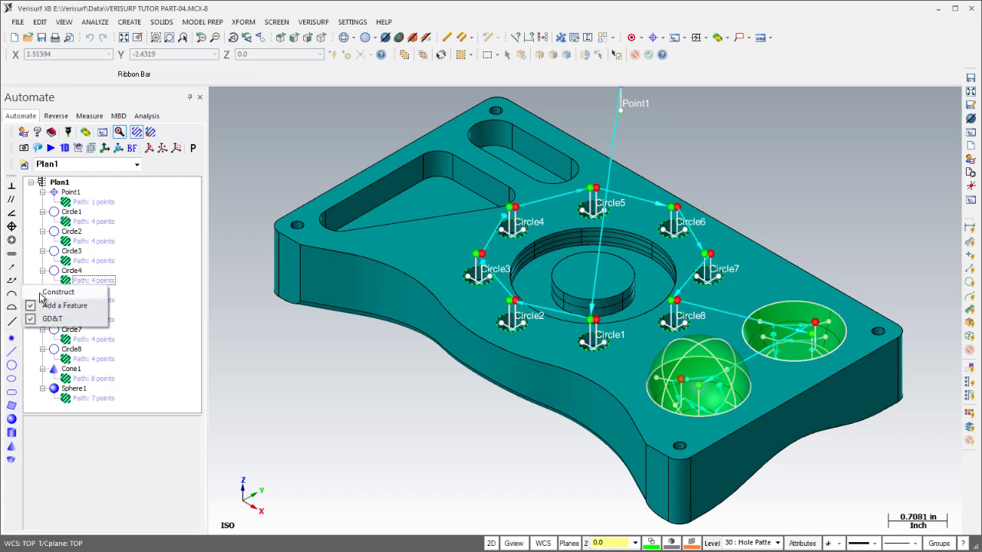
{"action": "left_click", "coordinate": [41, 297]}
{"action": "left_click", "coordinate": [112, 220]}
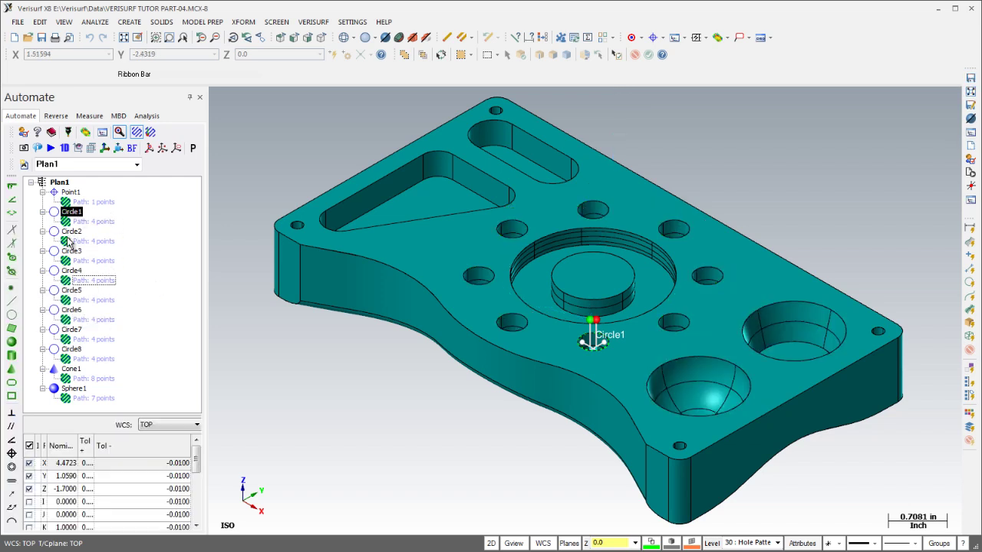
{"action": "left_click", "coordinate": [13, 317]}
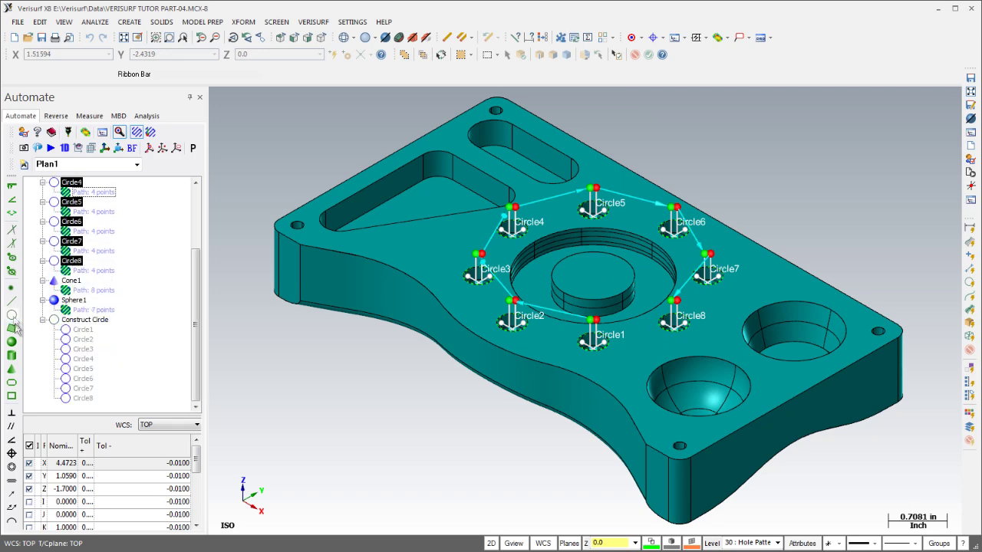
{"action": "left_click", "coordinate": [10, 454]}
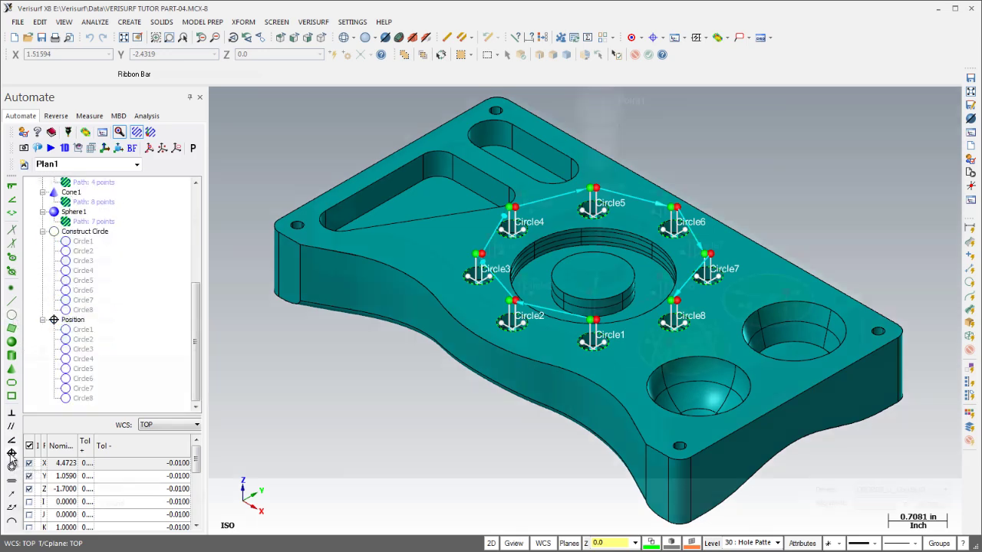
{"action": "left_click", "coordinate": [12, 467]}
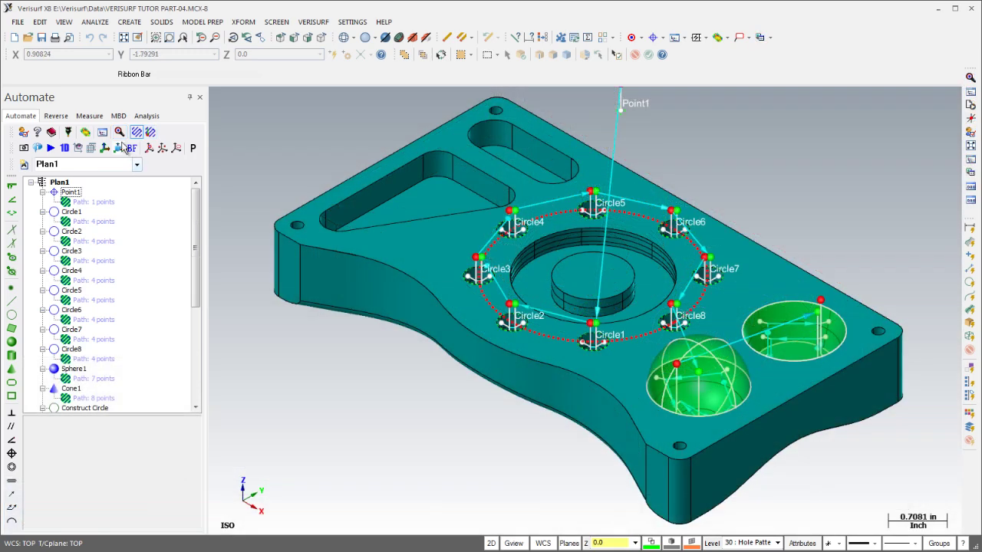
- Run Auto Inspect on Plan1 so probing starts at Circle1
{"action": "left_click", "coordinate": [120, 136]}
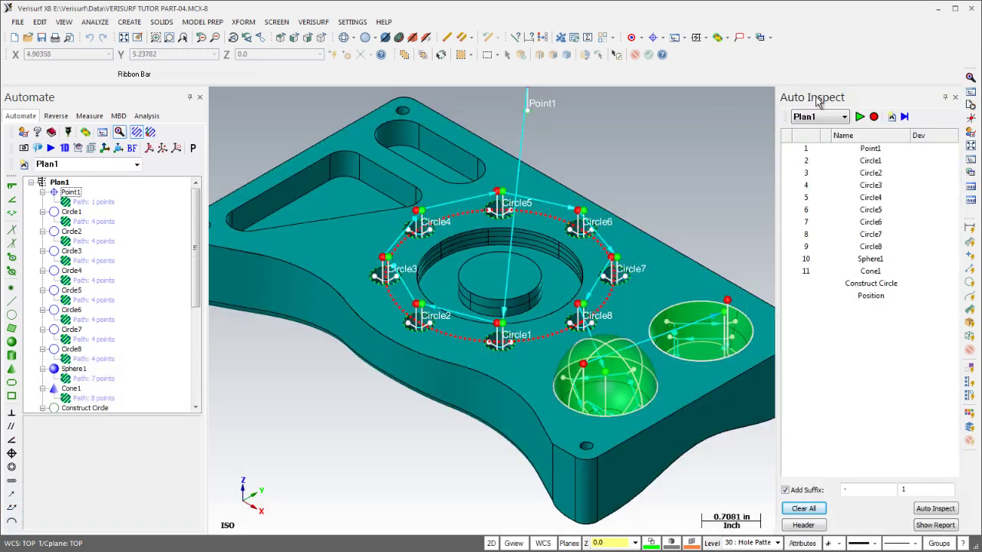
{"action": "left_click", "coordinate": [860, 116]}
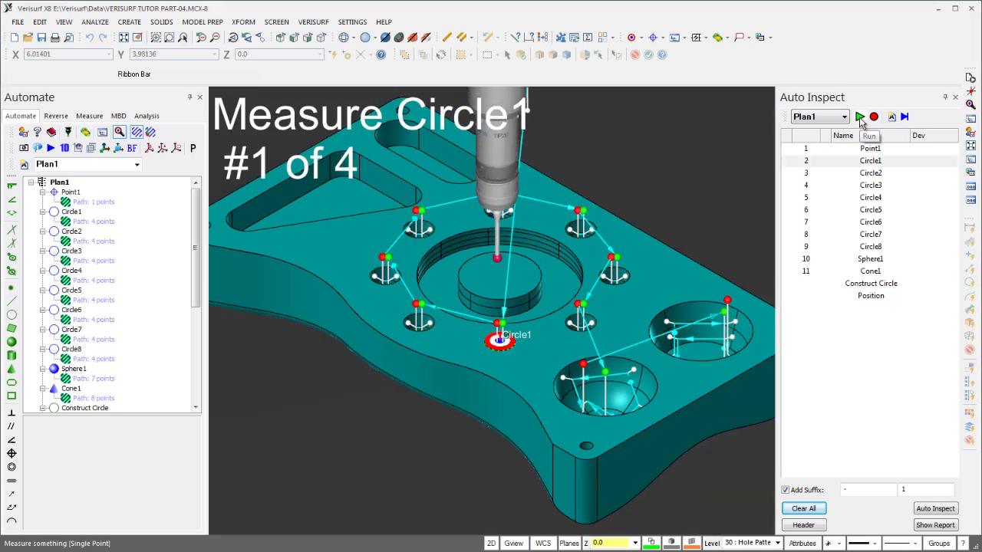